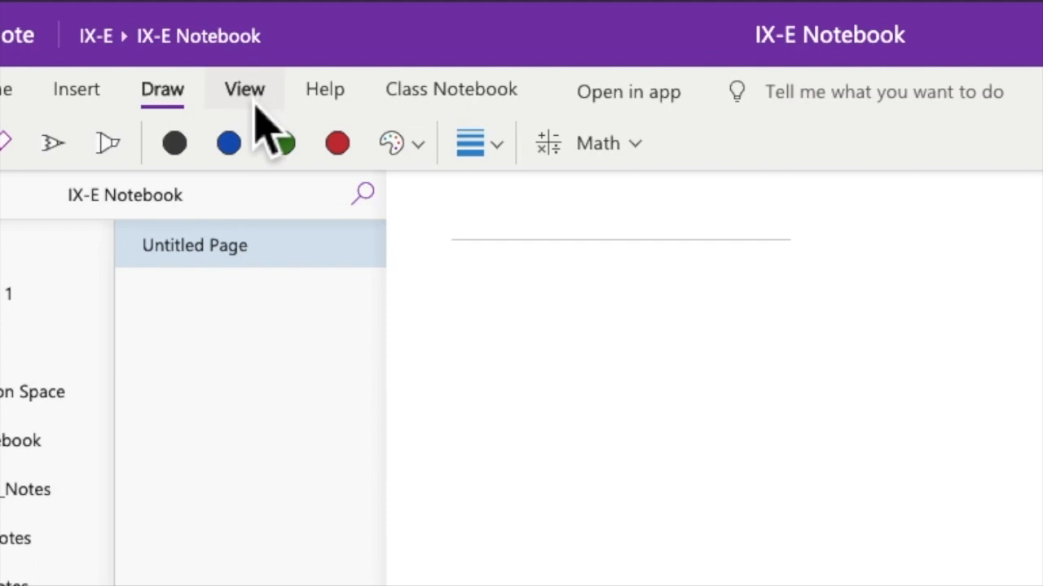
{"action": "left_click", "coordinate": [324, 100]}
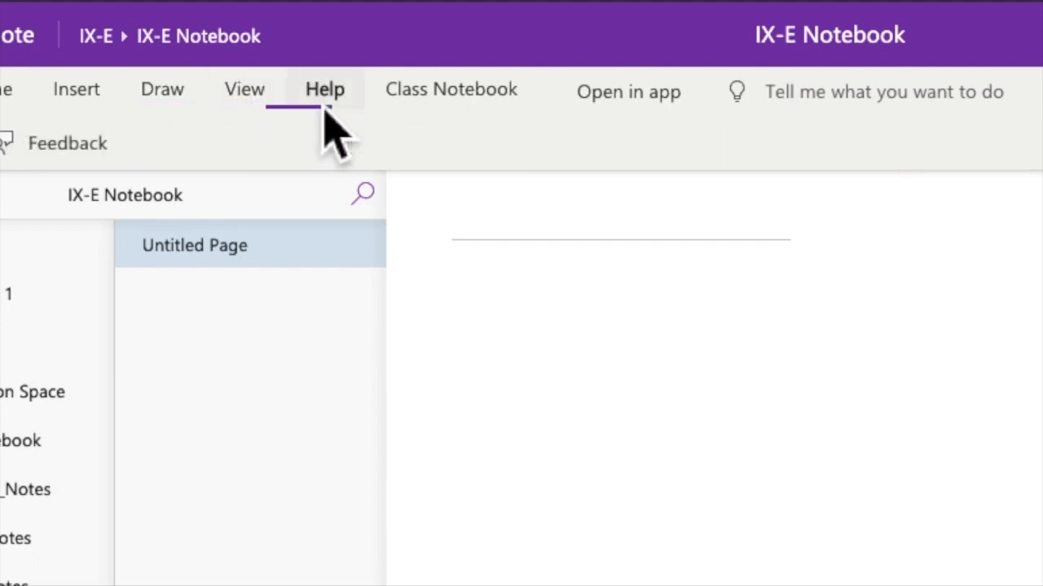
{"action": "left_click", "coordinate": [505, 89]}
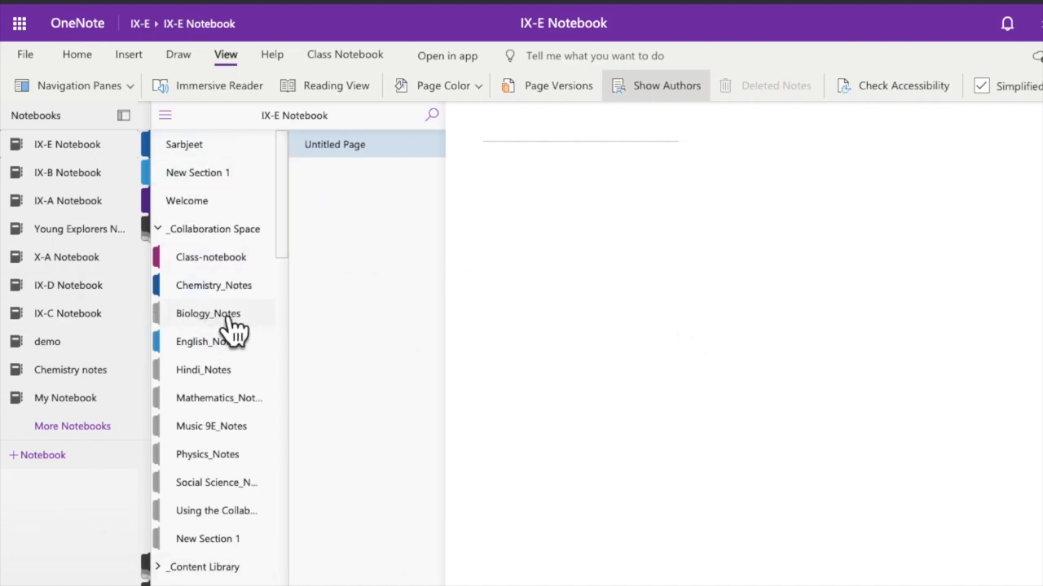
Set the navigation panes to show sections and pages, and switch them to show only pages
{"action": "left_click", "coordinate": [123, 92]}
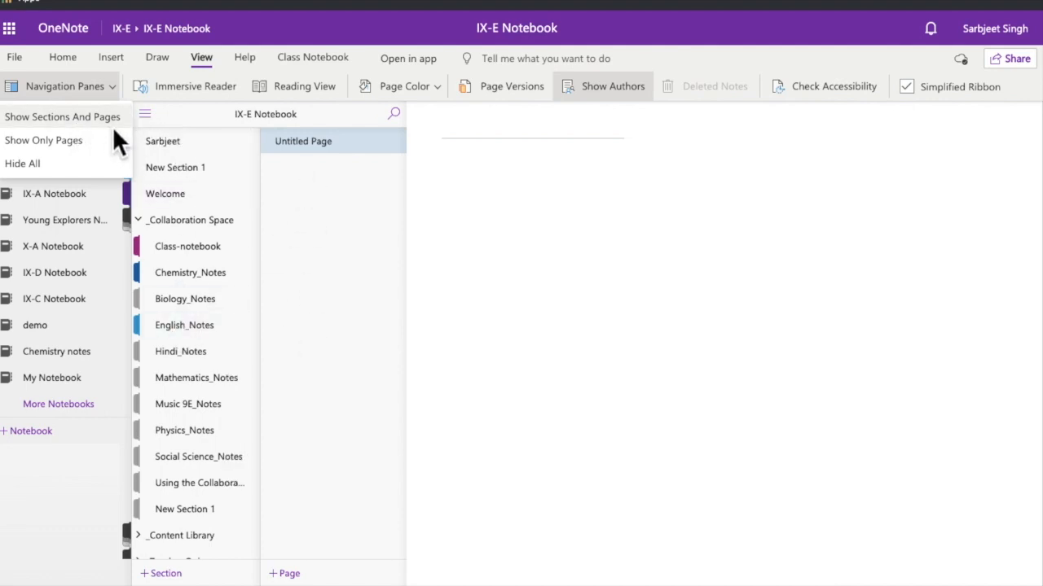
{"action": "left_click", "coordinate": [93, 116]}
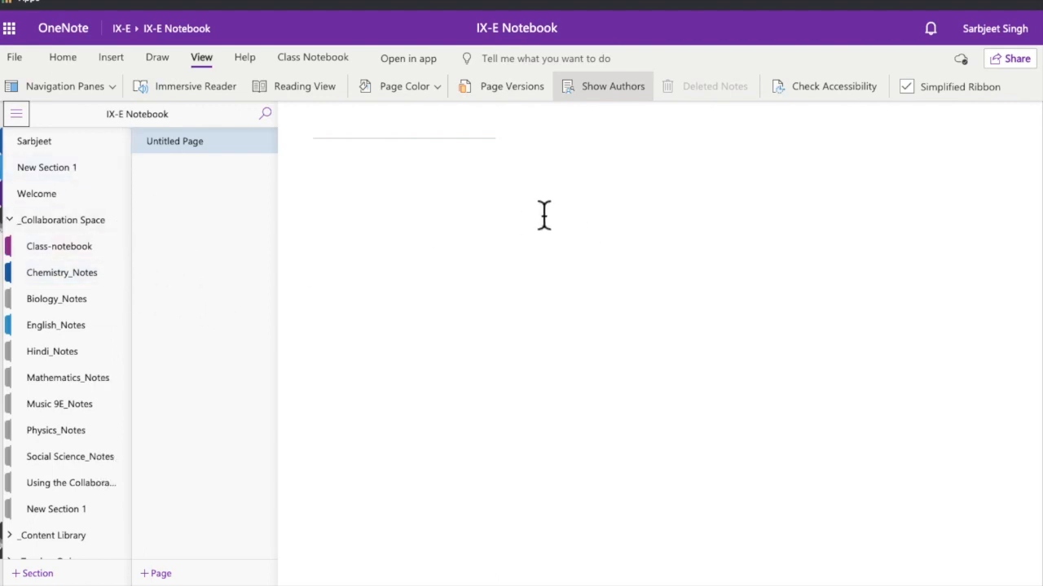
{"action": "left_click", "coordinate": [92, 86]}
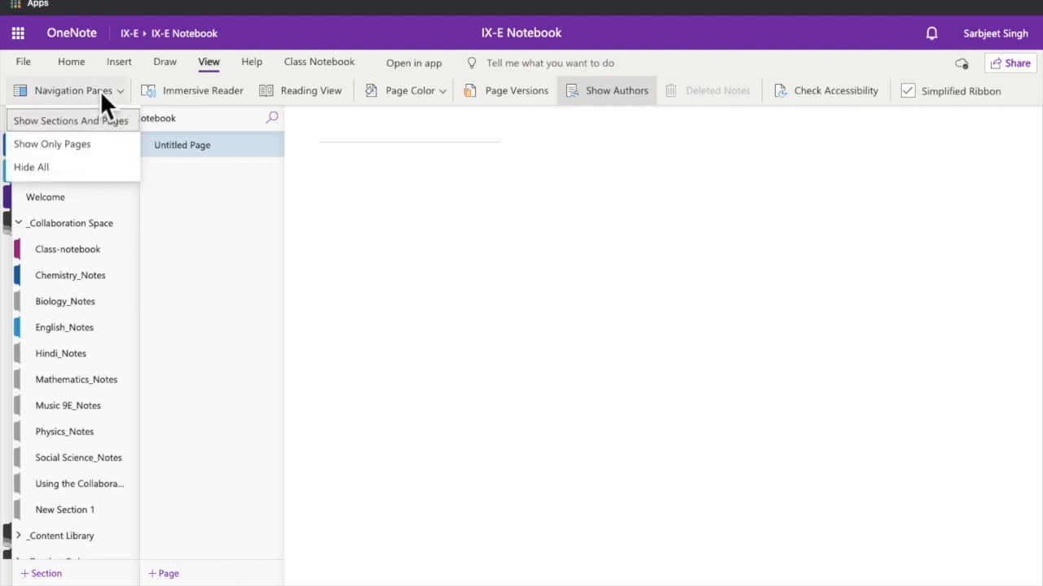
{"action": "left_click", "coordinate": [91, 144]}
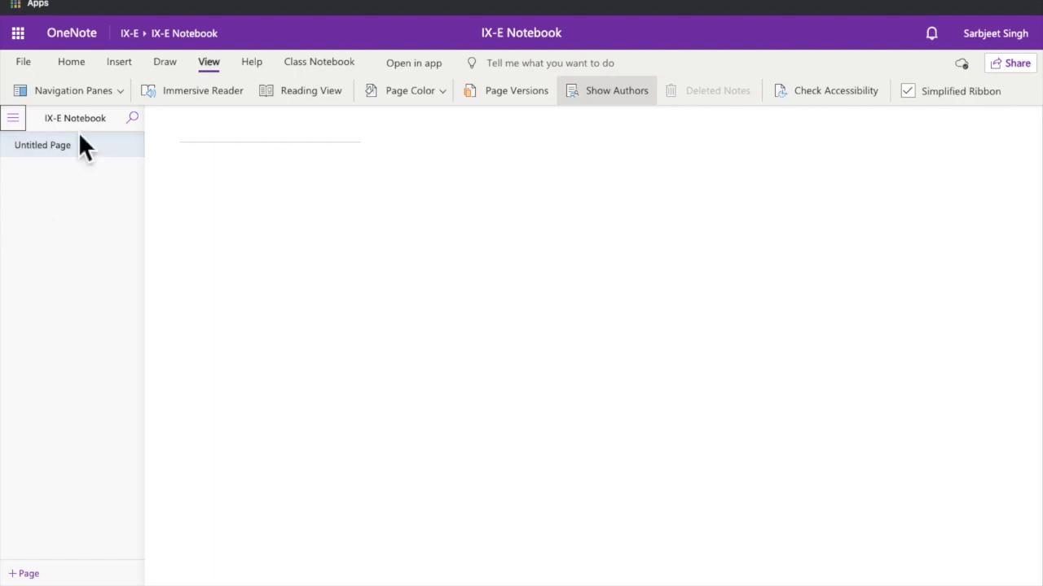
Hide all navigation panes and bring the notebook navigation back into view
{"action": "left_click", "coordinate": [106, 93]}
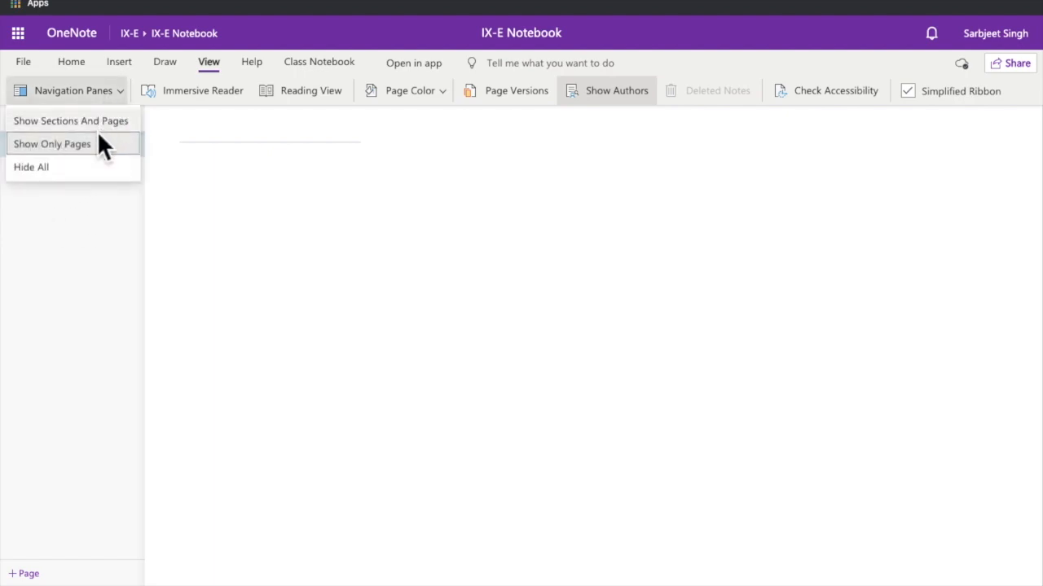
{"action": "left_click", "coordinate": [79, 171]}
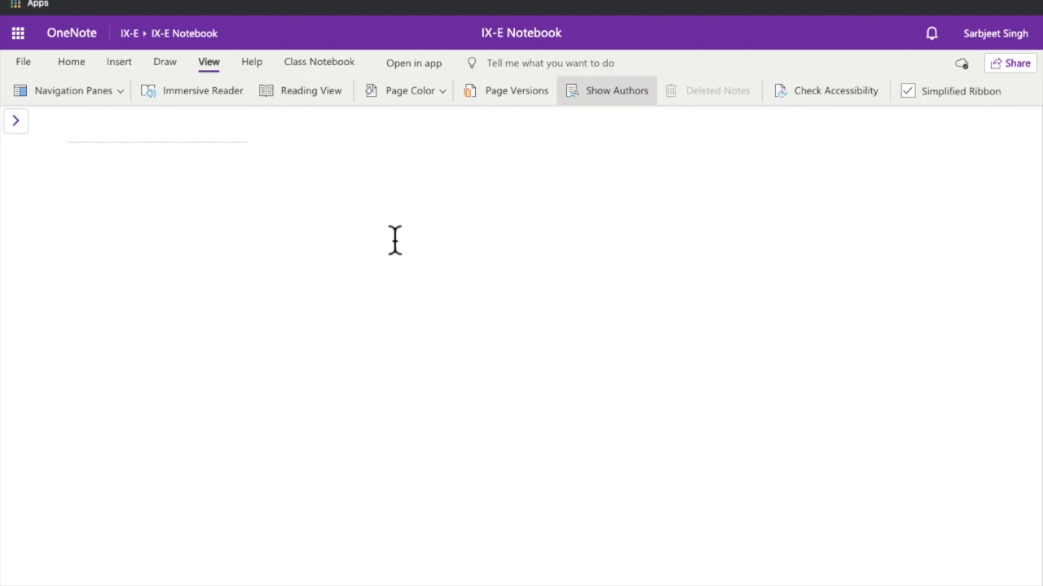
{"action": "left_click", "coordinate": [36, 141]}
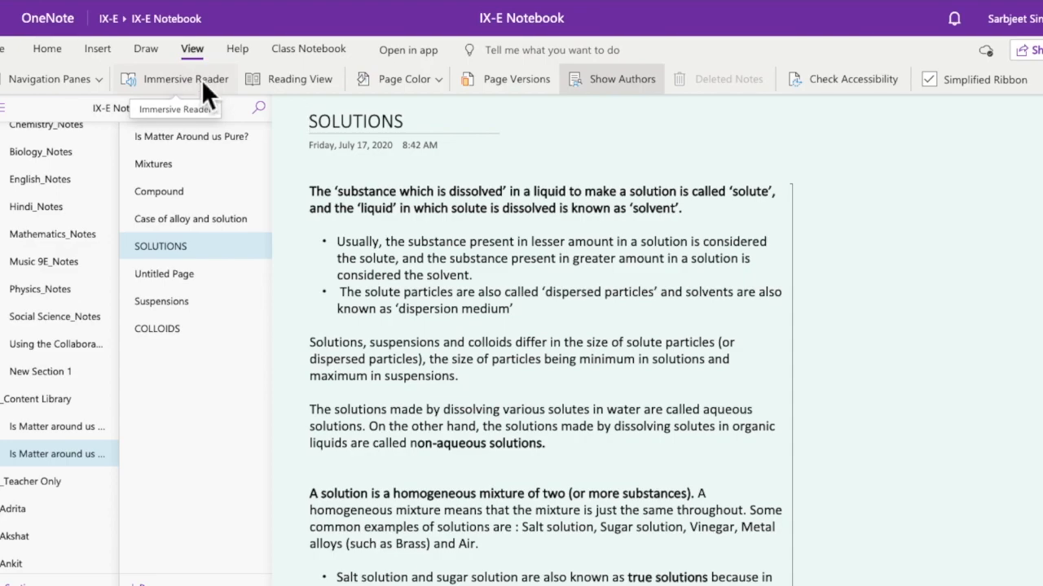
Open the SOLUTIONS page in Immersive Reader, play the text aloud, pause it and return to the notebook
{"action": "left_click", "coordinate": [202, 82]}
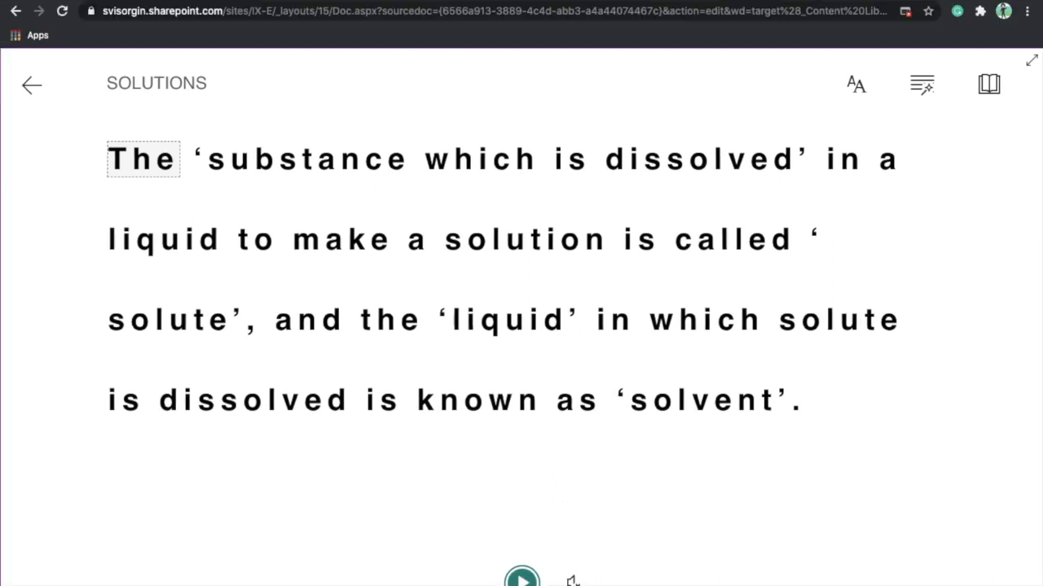
{"action": "left_click", "coordinate": [521, 579]}
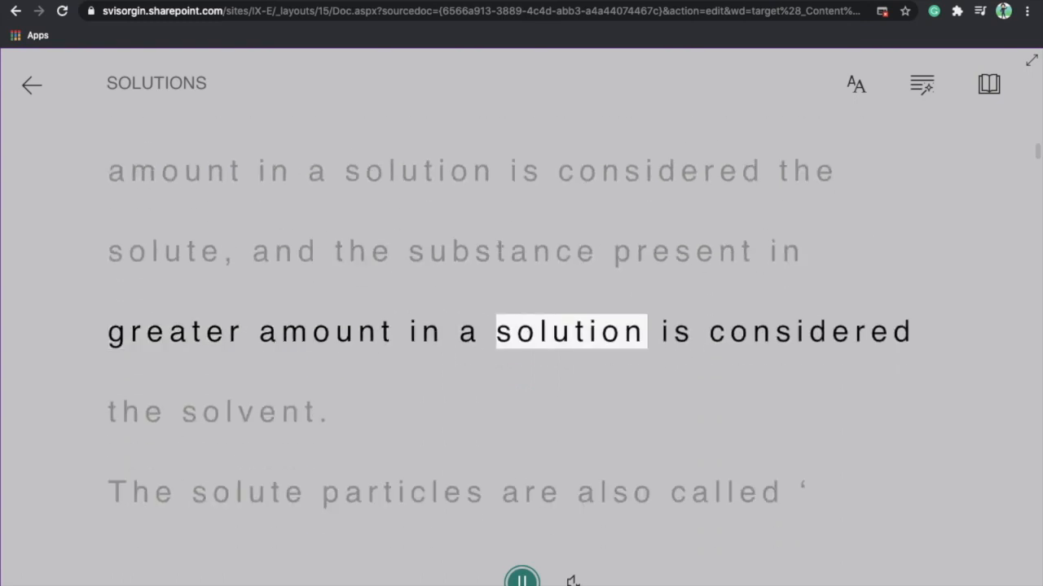
{"action": "key", "text": "space"}
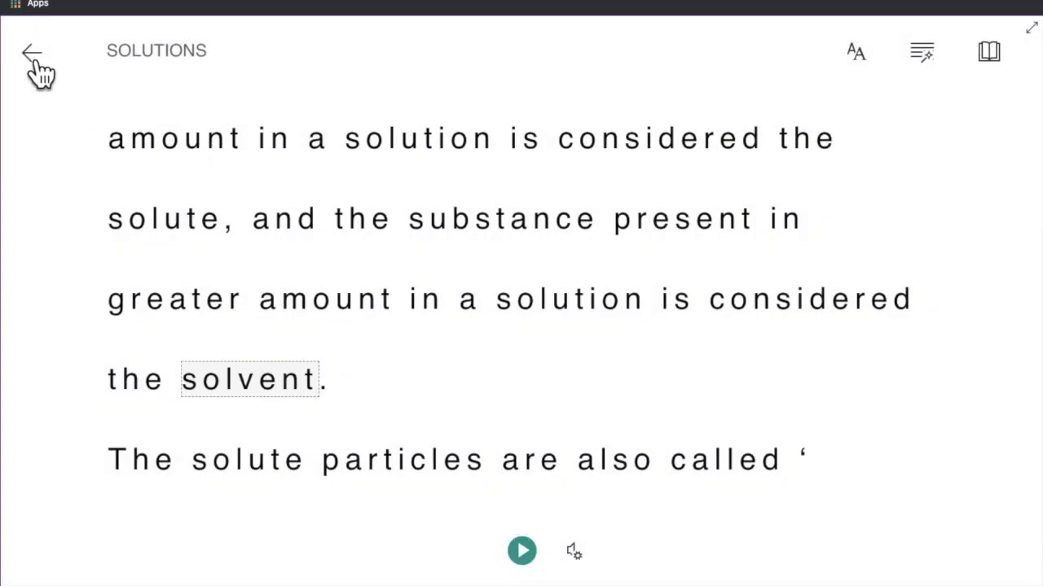
{"action": "left_click", "coordinate": [32, 85]}
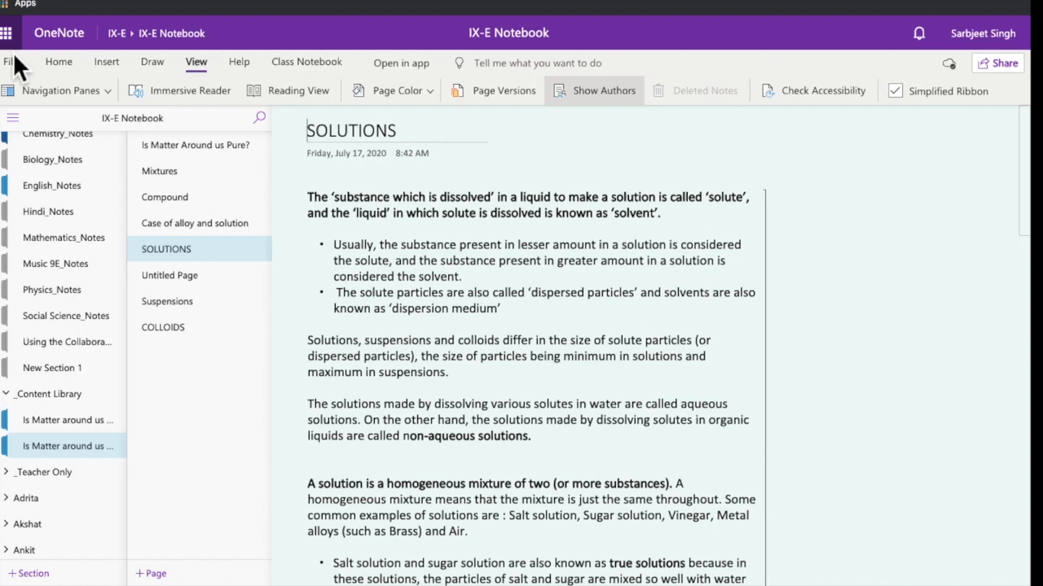
View the SOLUTIONS page in Reading View, look through its notes, and return to editing in the browser
{"action": "left_click", "coordinate": [278, 96]}
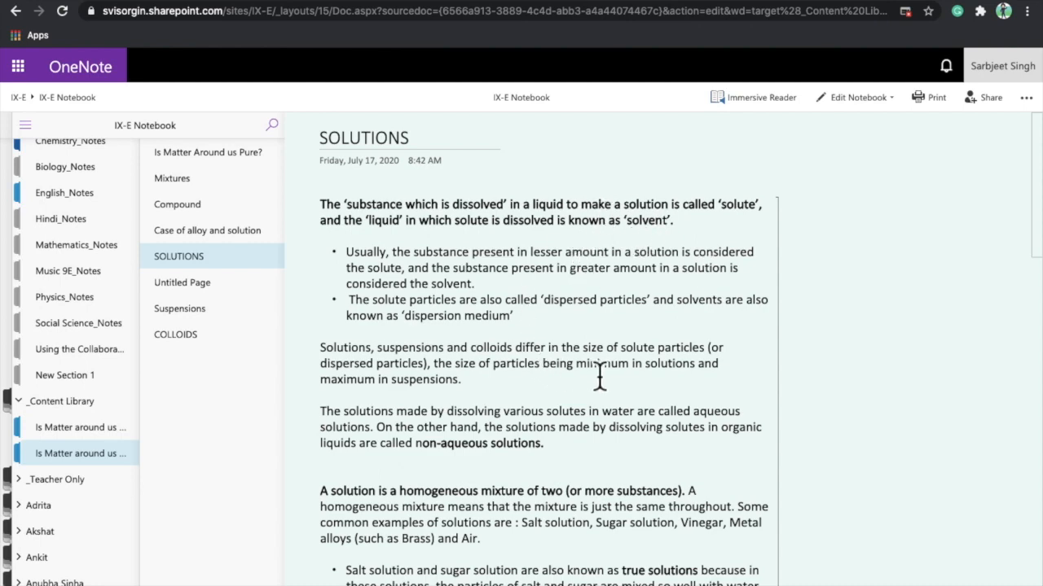
{"action": "scroll", "coordinate": [600, 376], "scroll_direction": "down", "scroll_amount": 15}
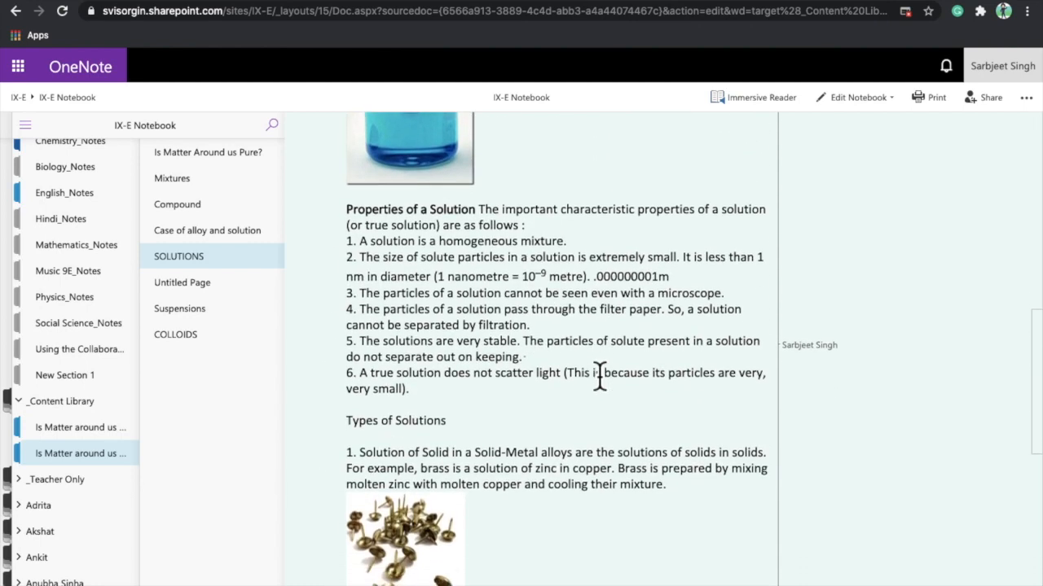
{"action": "left_click", "coordinate": [857, 97]}
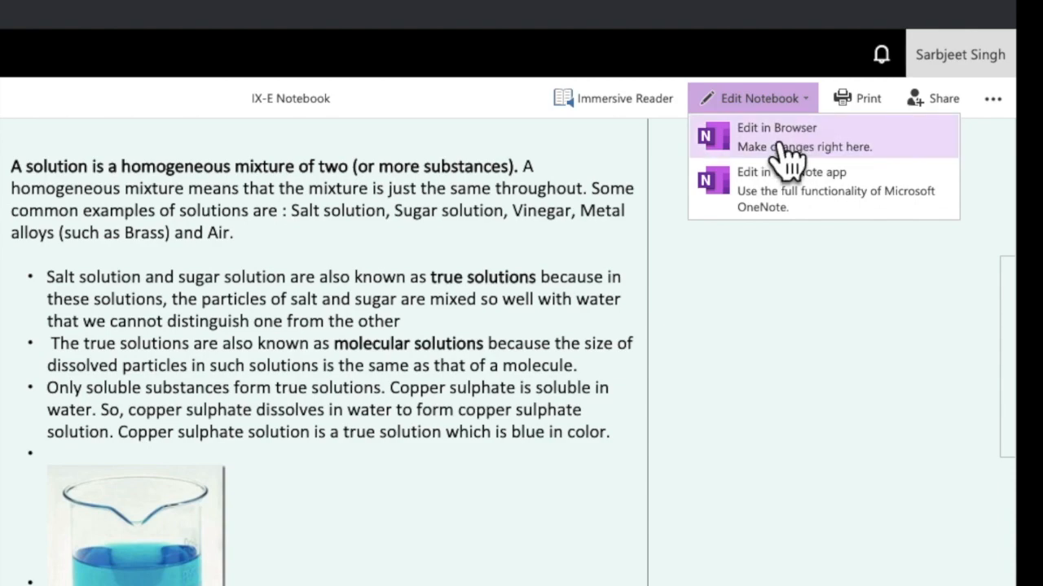
{"action": "left_click", "coordinate": [784, 155]}
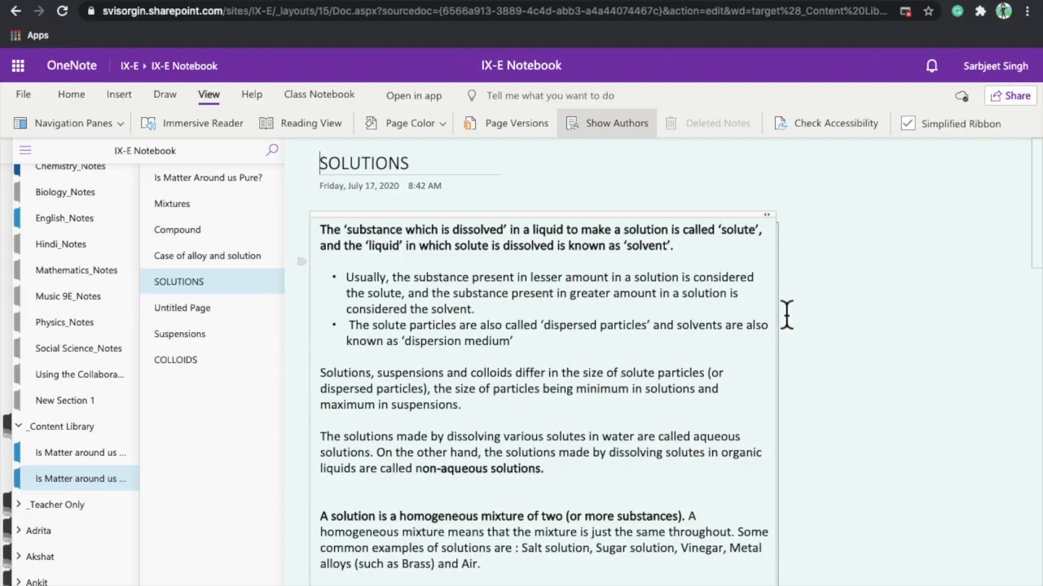
Try a pale green page color on the SOLUTIONS page and replace it with a pale yellow-orange one
{"action": "left_click", "coordinate": [421, 123]}
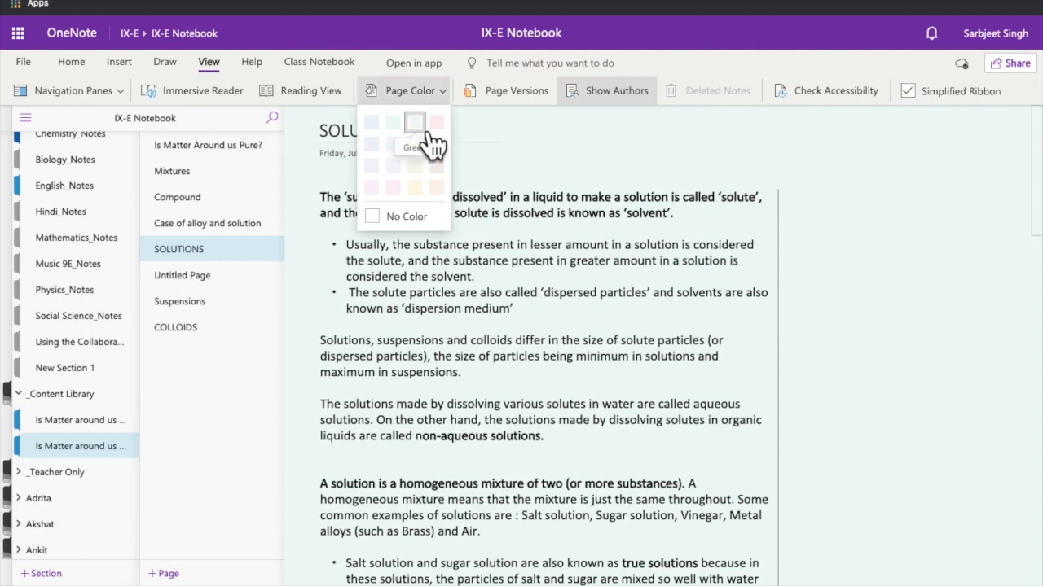
{"action": "left_click", "coordinate": [427, 135]}
{"action": "left_click", "coordinate": [433, 94]}
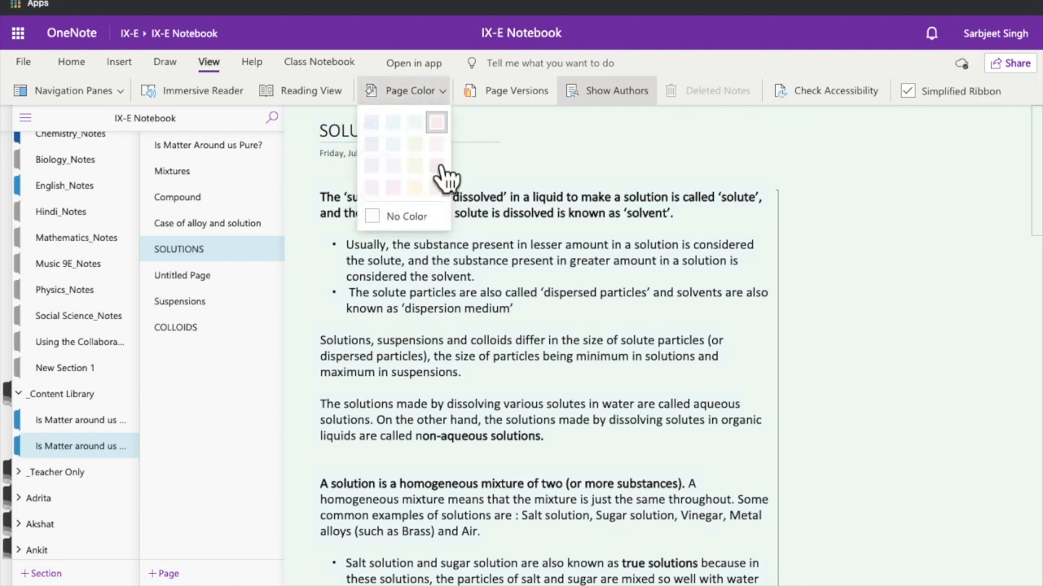
{"action": "left_click", "coordinate": [425, 190]}
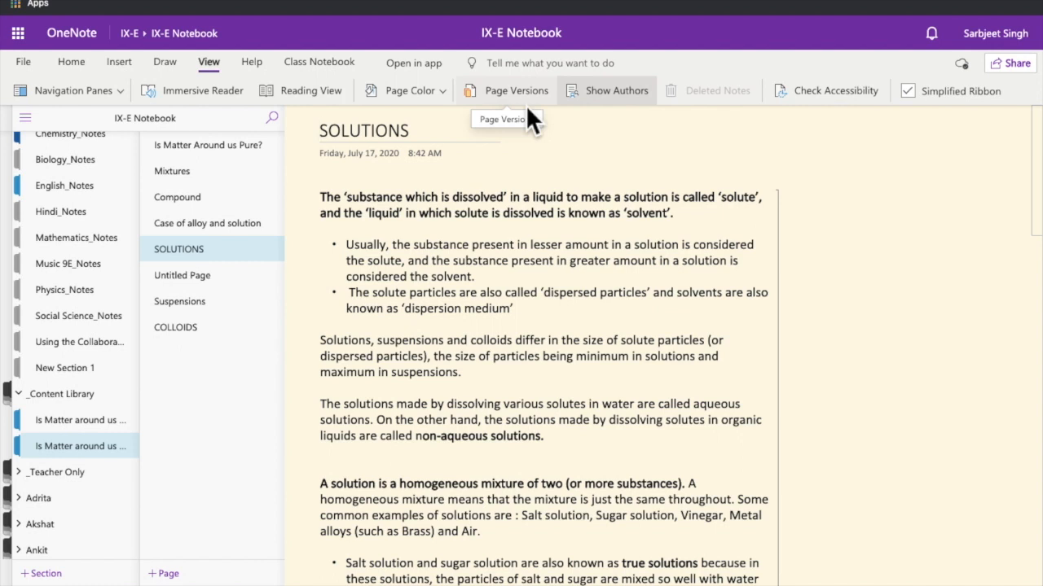
Show the page versions of SOLUTIONS and look through the dated version list
{"action": "left_click", "coordinate": [505, 93]}
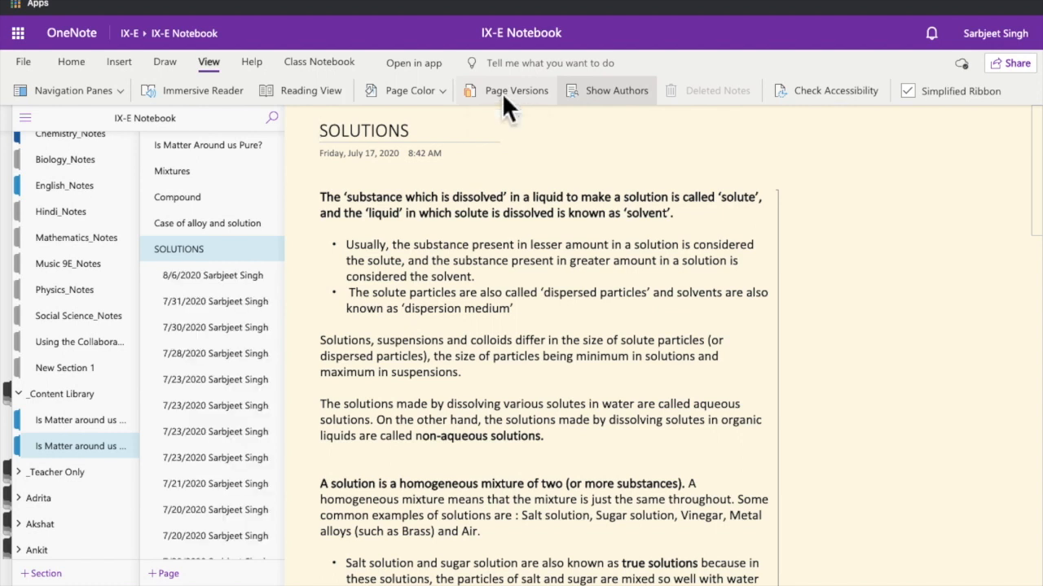
{"action": "scroll", "coordinate": [243, 318], "scroll_direction": "down", "scroll_amount": 2}
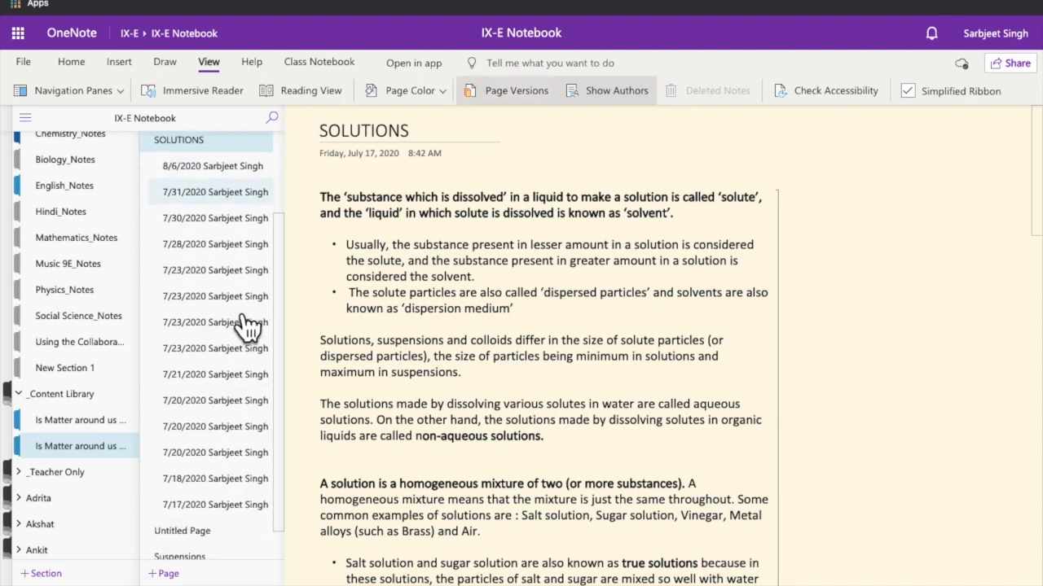
{"action": "scroll", "coordinate": [242, 318], "scroll_direction": "up", "scroll_amount": 1}
{"action": "scroll", "coordinate": [247, 326], "scroll_direction": "down", "scroll_amount": 2}
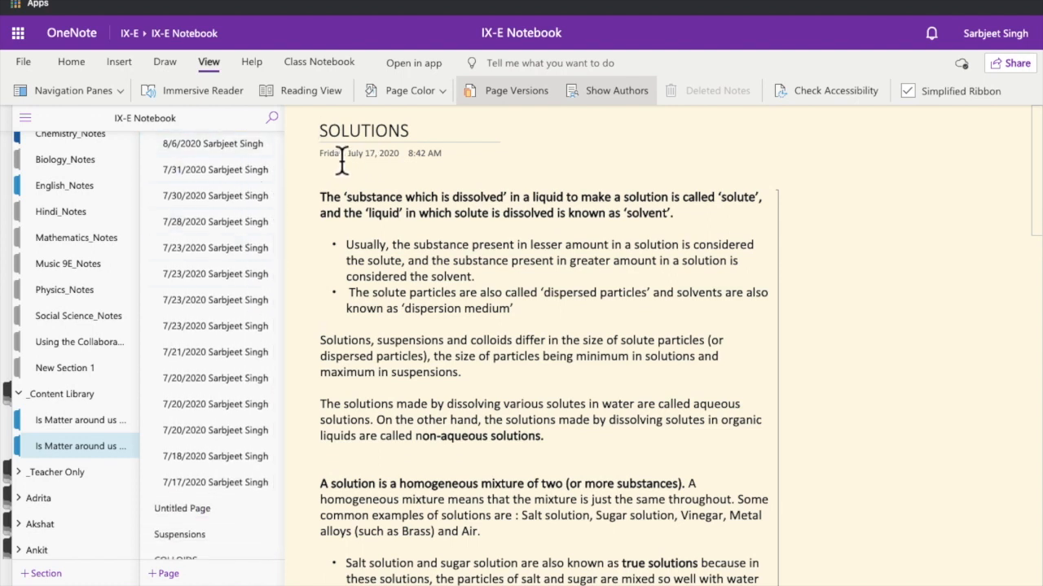
{"action": "scroll", "coordinate": [224, 254], "scroll_direction": "up", "scroll_amount": 2}
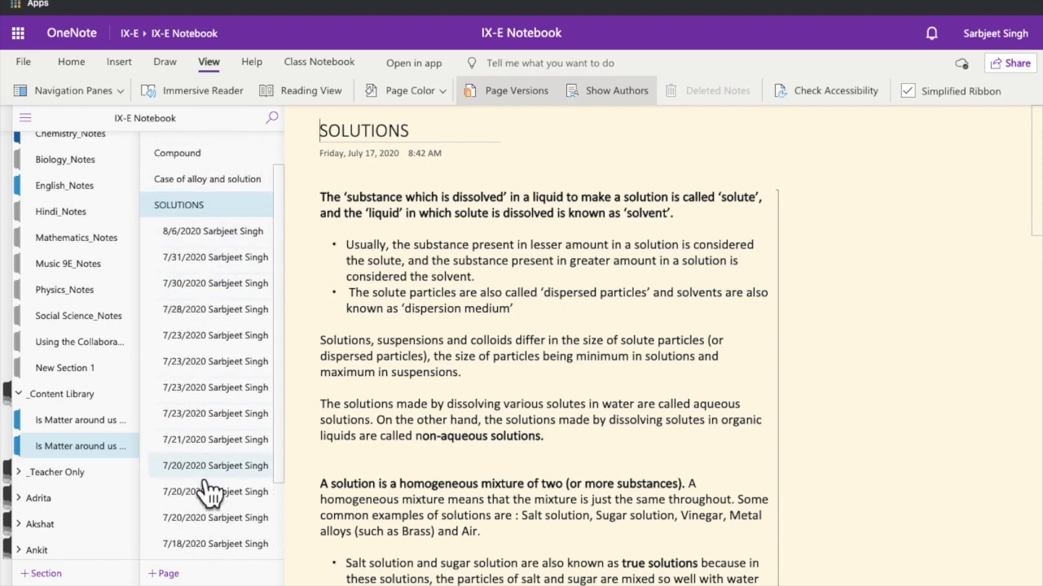
View the 7/31/2020, 7/30/2020 and 8/6/2020 versions of the SOLUTIONS page and hide the version list
{"action": "left_click", "coordinate": [248, 259]}
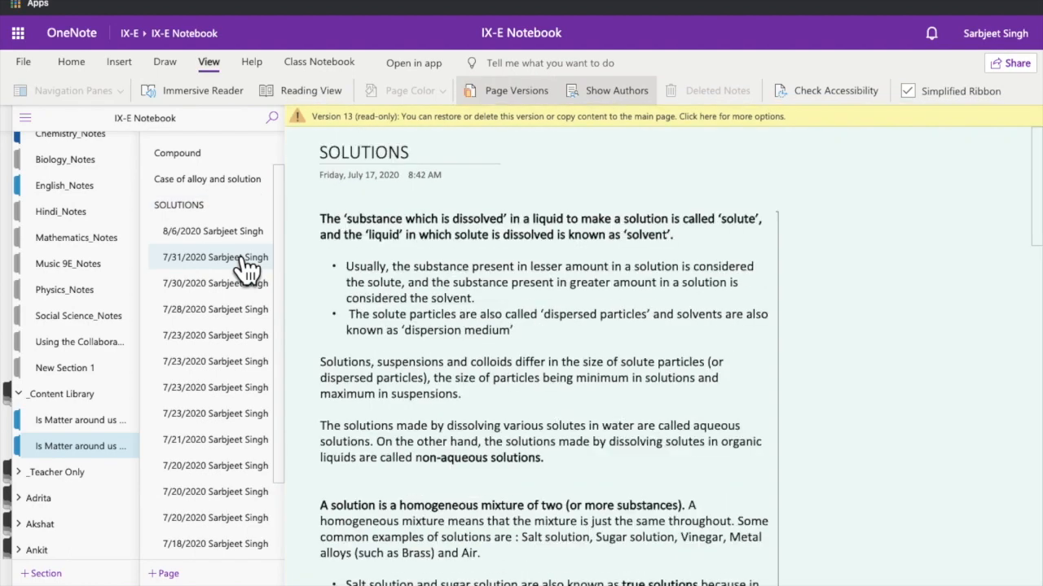
{"action": "left_click", "coordinate": [245, 283]}
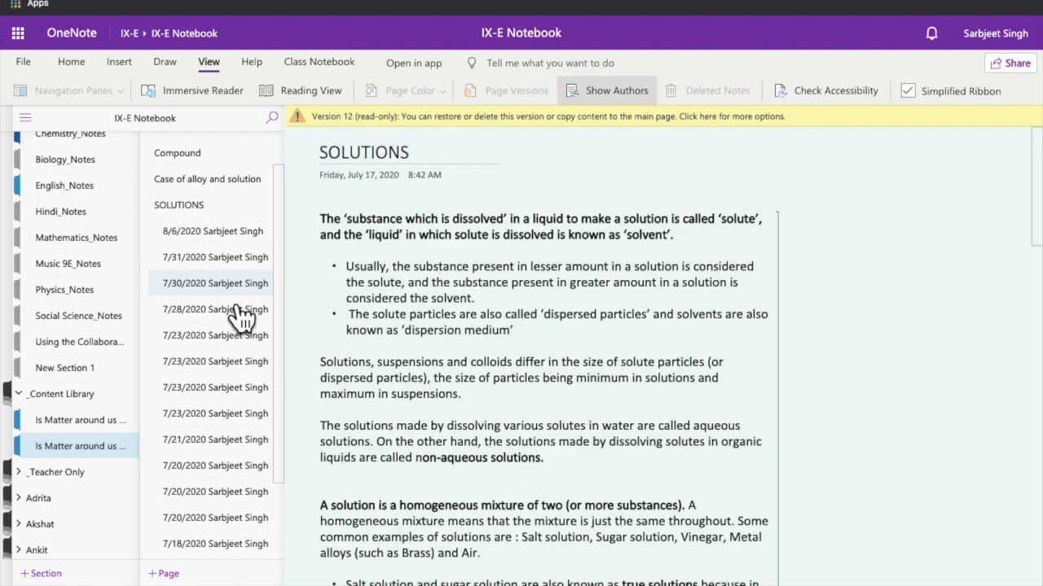
{"action": "right_click", "coordinate": [249, 253]}
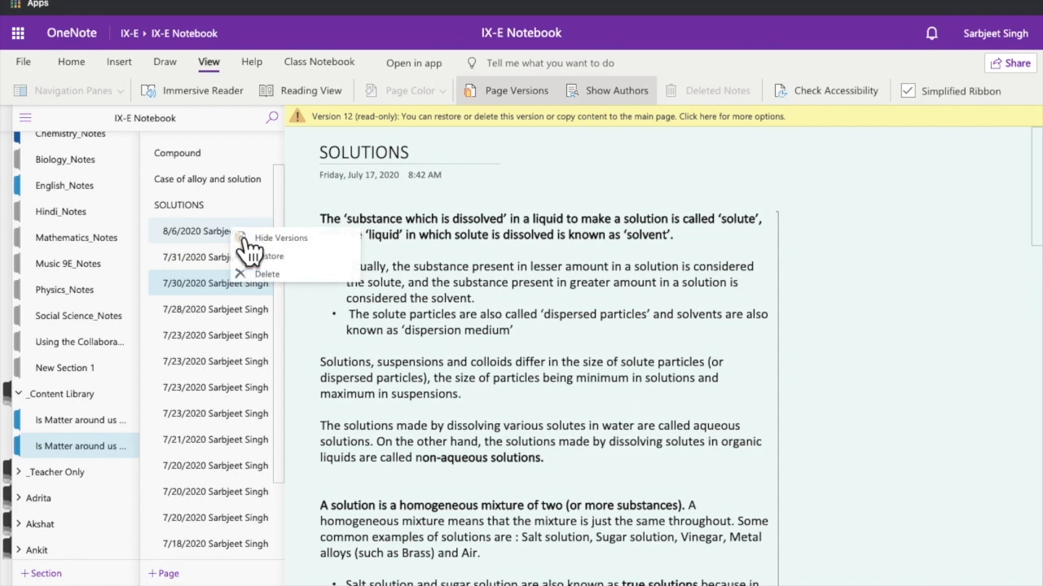
{"action": "left_click", "coordinate": [298, 259]}
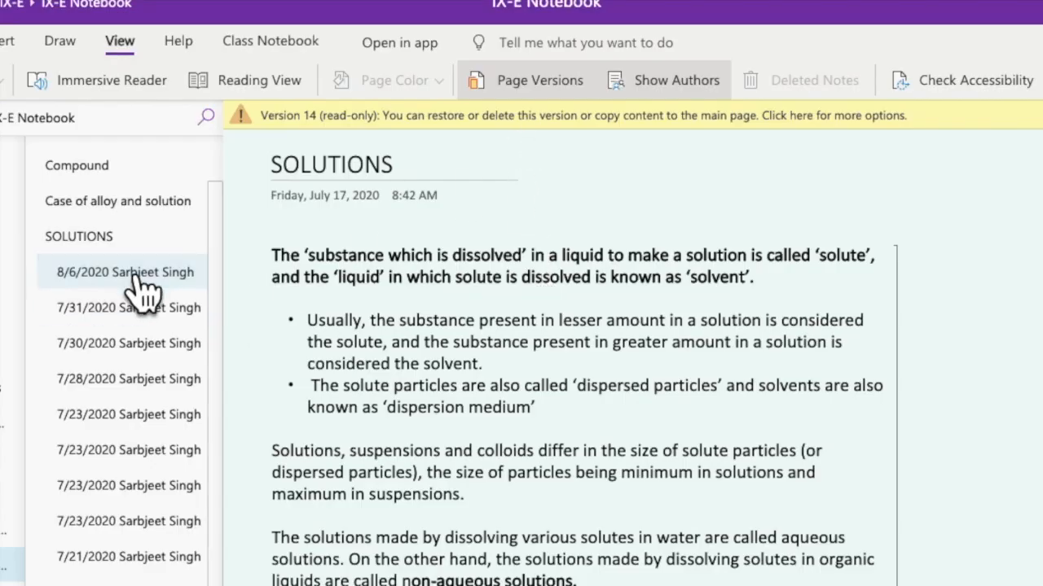
{"action": "left_click", "coordinate": [537, 81]}
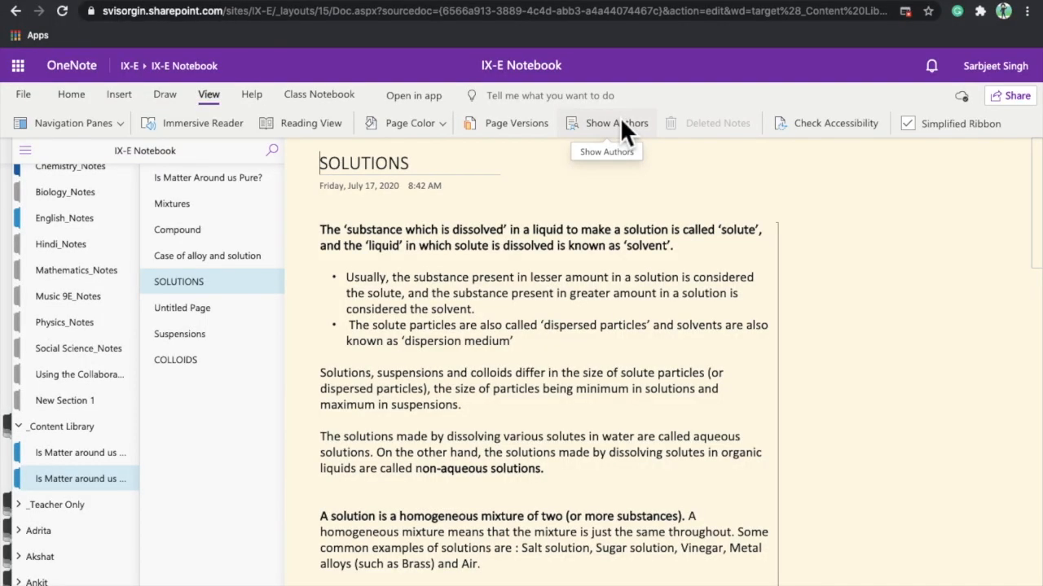
Turn on the author display, check the author marks through the SOLUTIONS notes, and toggle the display again
{"action": "left_click", "coordinate": [617, 124]}
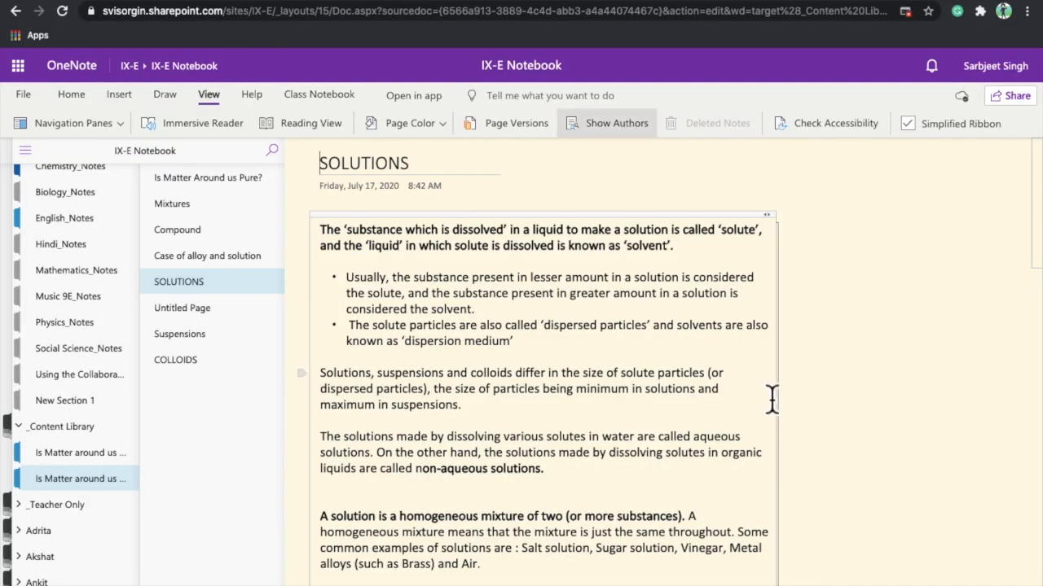
{"action": "scroll", "coordinate": [762, 342], "scroll_direction": "down", "scroll_amount": 5}
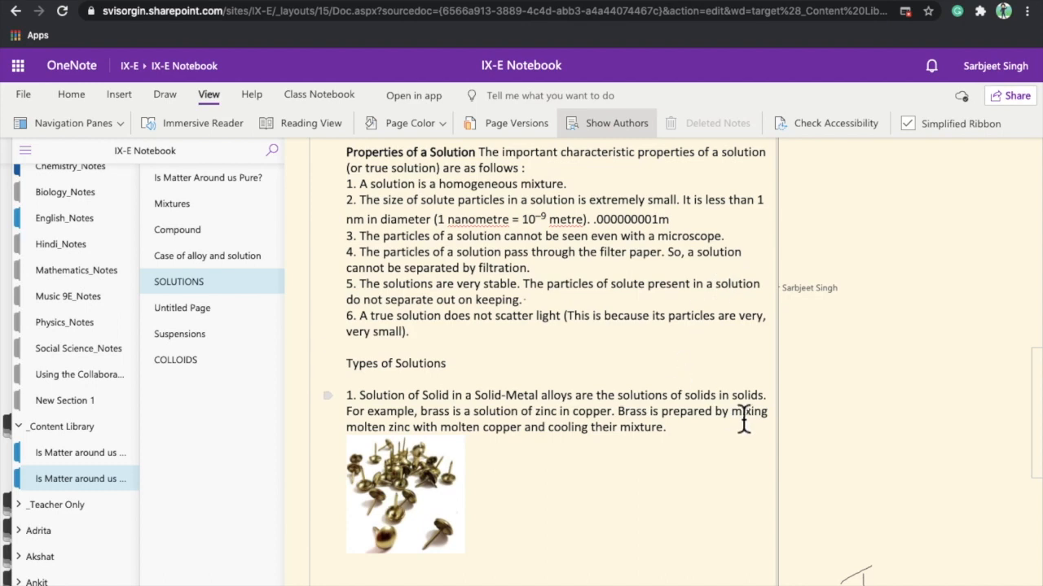
{"action": "scroll", "coordinate": [746, 420], "scroll_direction": "up", "scroll_amount": 5}
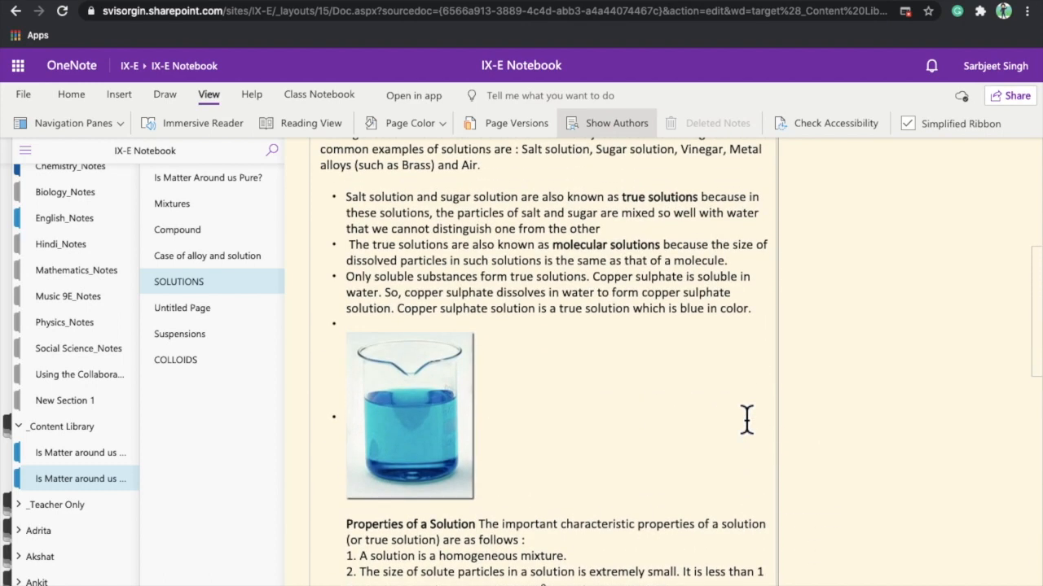
{"action": "scroll", "coordinate": [746, 419], "scroll_direction": "up", "scroll_amount": 10}
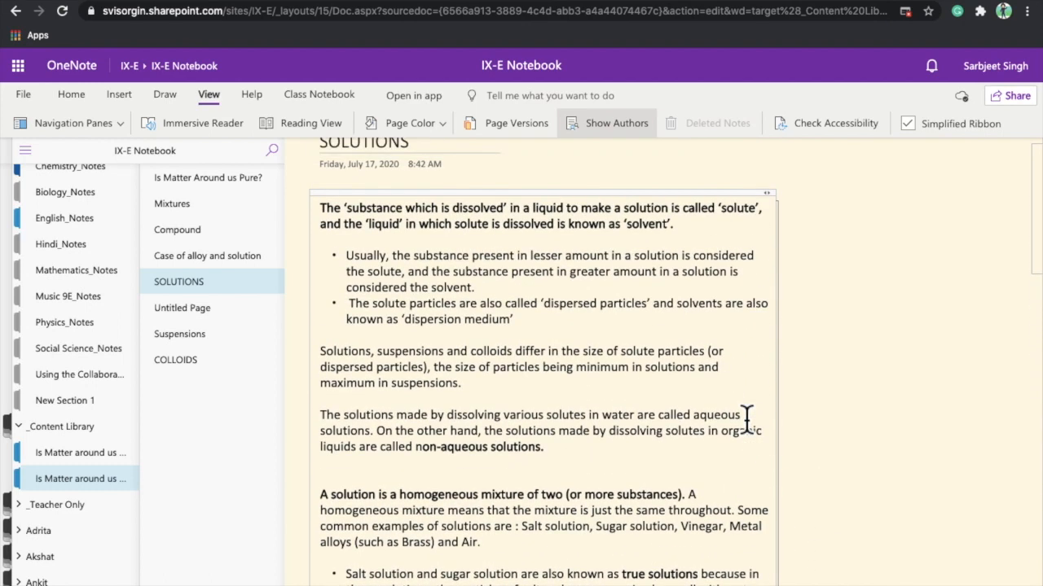
{"action": "left_click", "coordinate": [607, 128]}
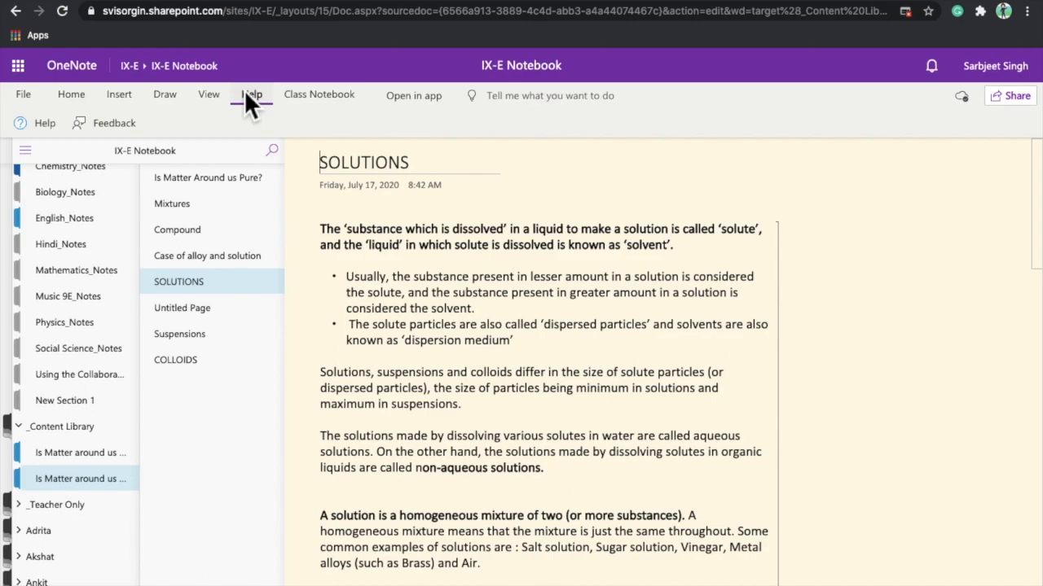
Open the online help for OneNote for the web
{"action": "left_click", "coordinate": [41, 123]}
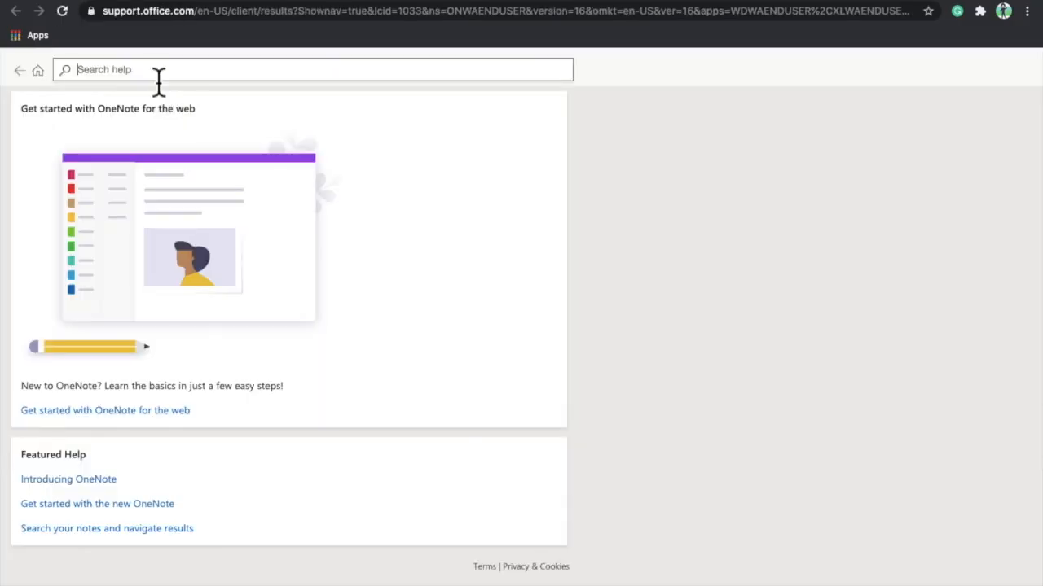
Search the online help for "how to add note" and go back to the IX-E Notebook
{"action": "left_click", "coordinate": [158, 80]}
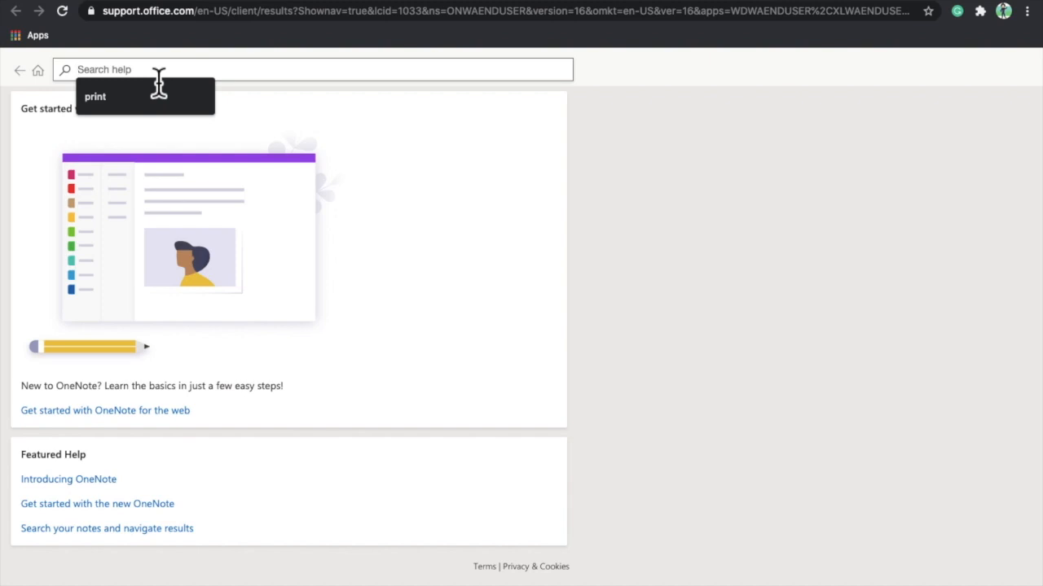
{"action": "type", "text": "h"}
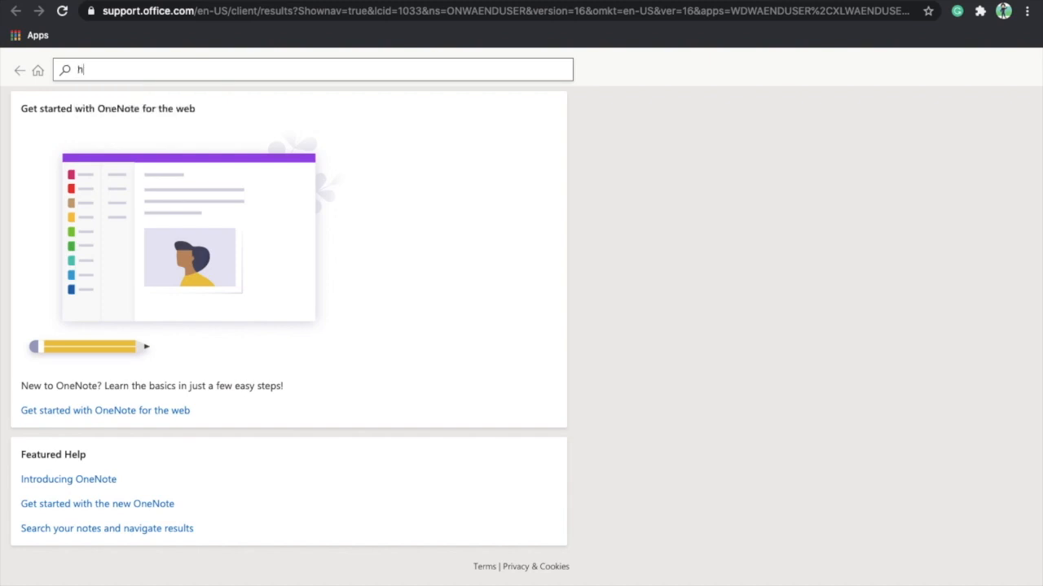
{"action": "type", "text": "ow to add note"}
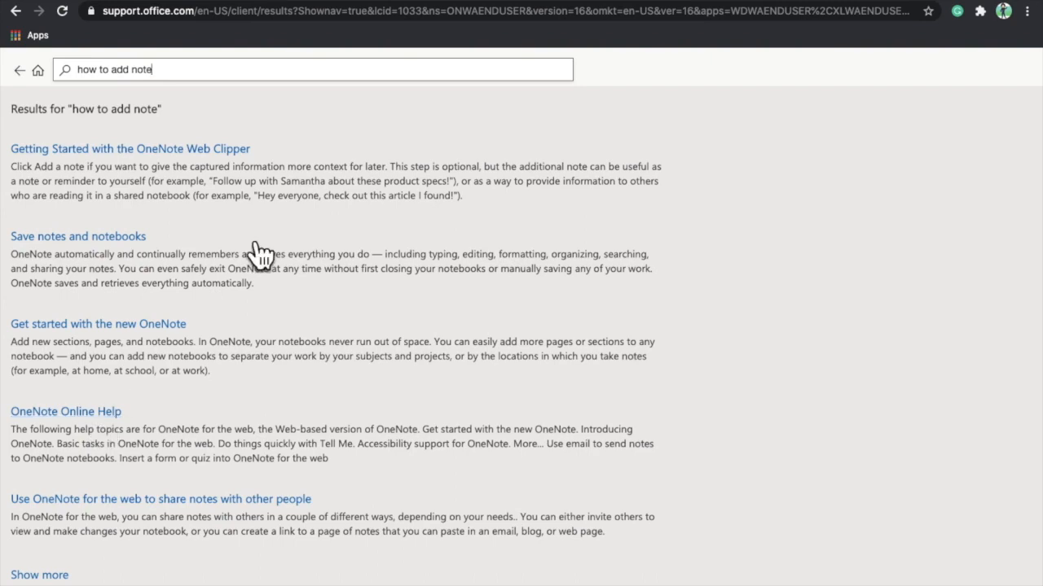
{"action": "left_click", "coordinate": [732, 1]}
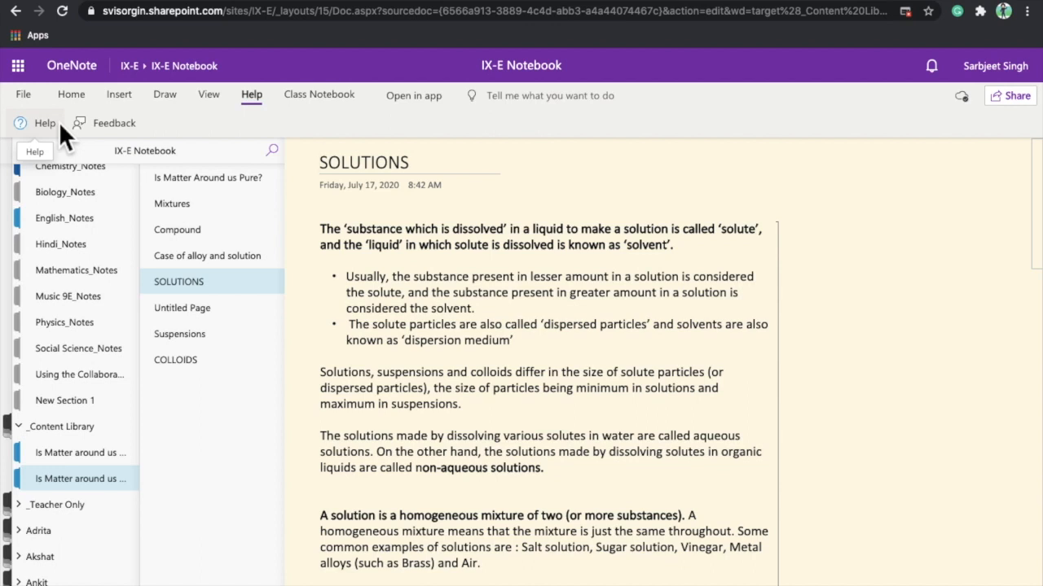
View the kinds of feedback offered, dismiss them without sending any, and show the class notebook tools
{"action": "left_click", "coordinate": [105, 123]}
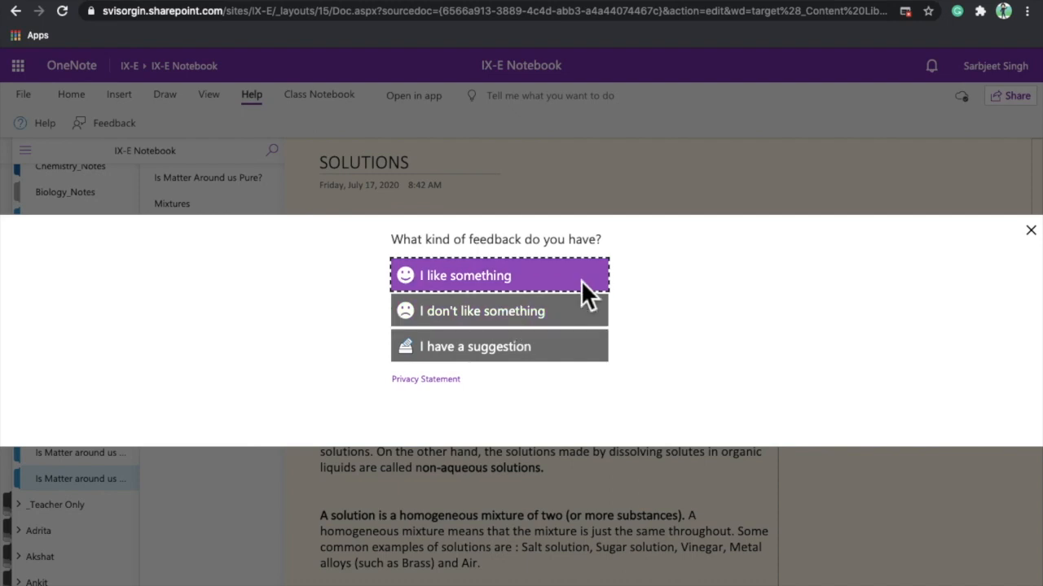
{"action": "key", "text": "Escape"}
{"action": "left_click", "coordinate": [318, 95]}
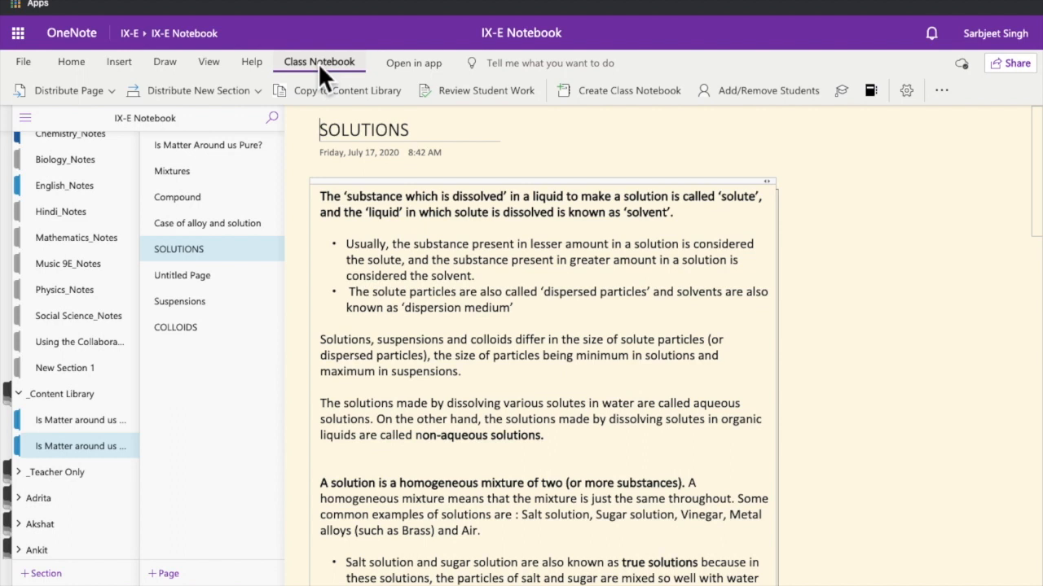
Show the list of notebooks and open the Compound page in the content library section
{"action": "left_click", "coordinate": [25, 119]}
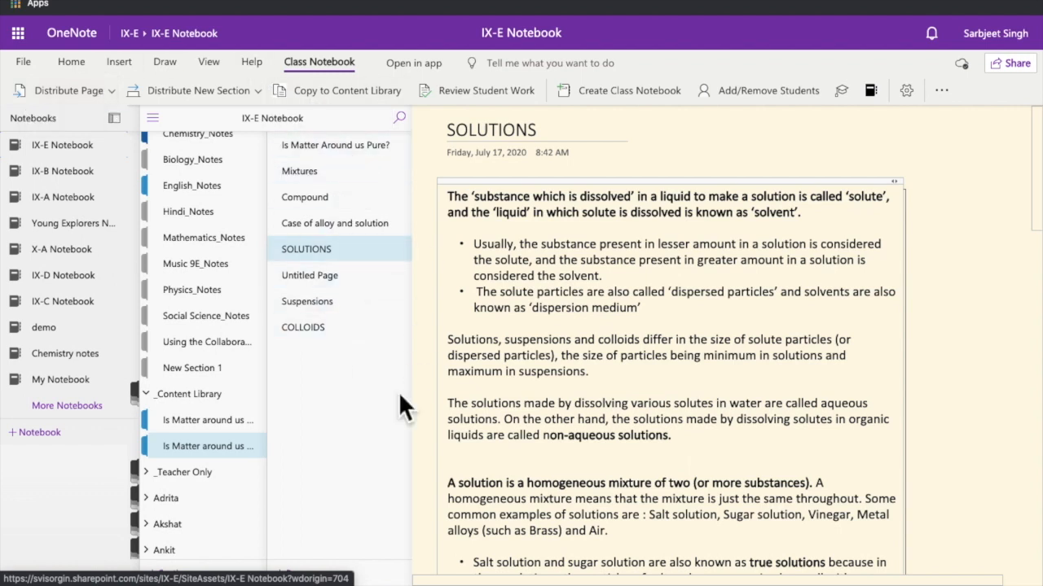
{"action": "left_click", "coordinate": [337, 179]}
{"action": "left_click", "coordinate": [332, 202]}
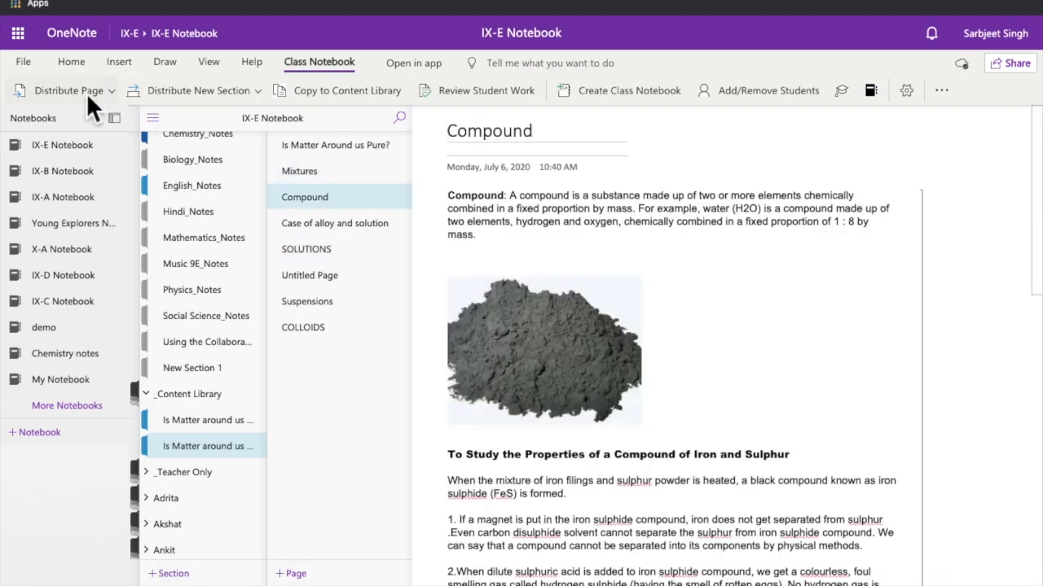
Choose Handouts as the student section for distributing the Compound page and expand the first student's sections
{"action": "left_click", "coordinate": [108, 92]}
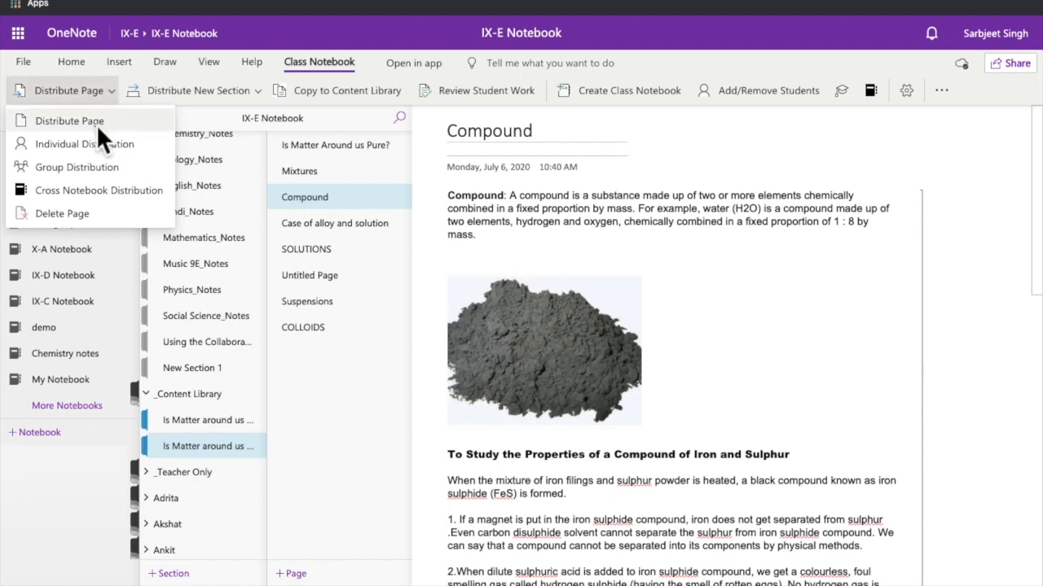
{"action": "left_click", "coordinate": [96, 124]}
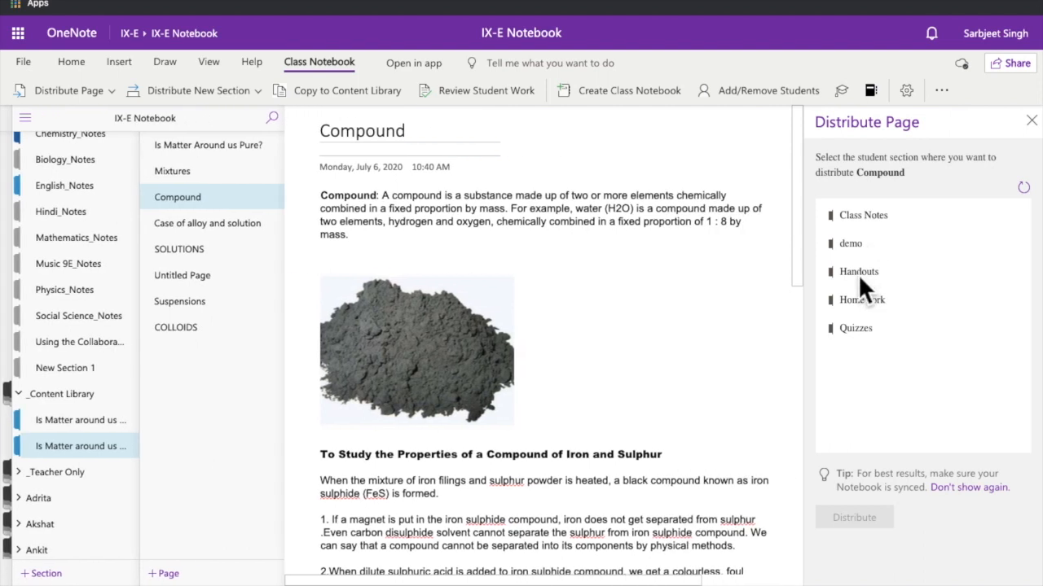
{"action": "left_click", "coordinate": [857, 274]}
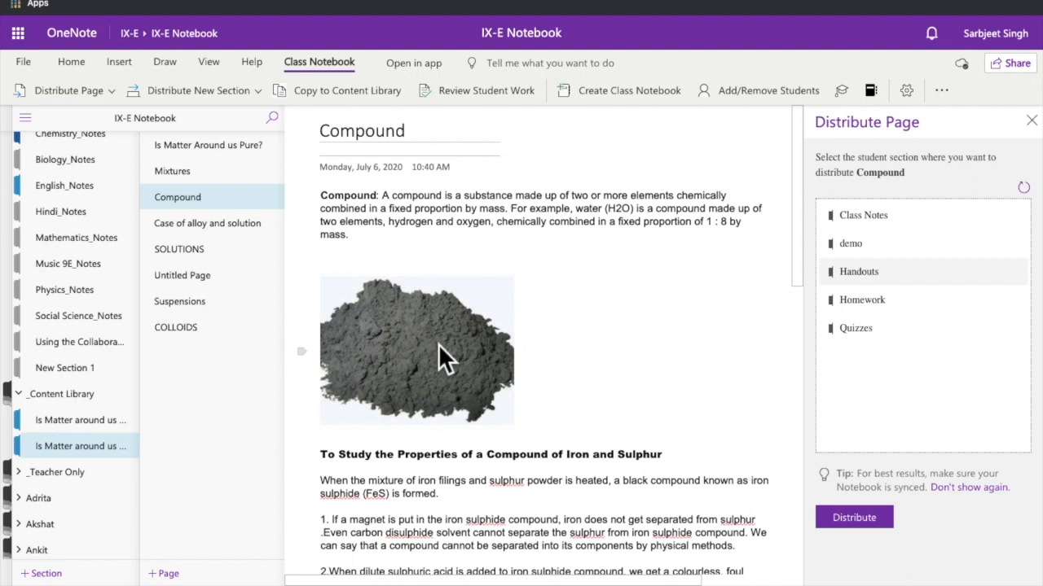
{"action": "left_click", "coordinate": [39, 498]}
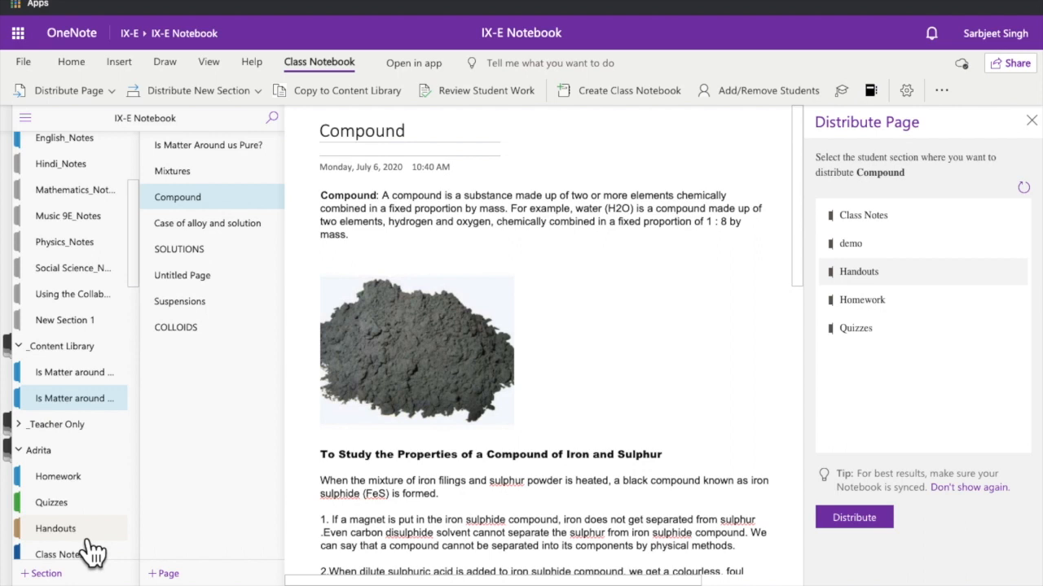
Start an individual distribution of the Compound page and select one student as the recipient
{"action": "left_click", "coordinate": [103, 87]}
{"action": "left_click", "coordinate": [78, 147]}
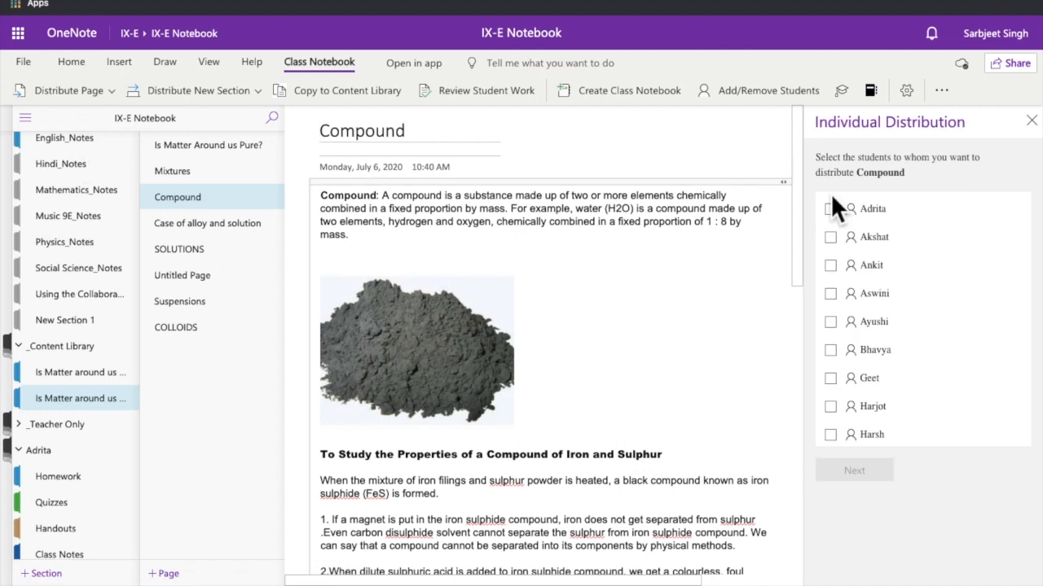
{"action": "left_click", "coordinate": [848, 388]}
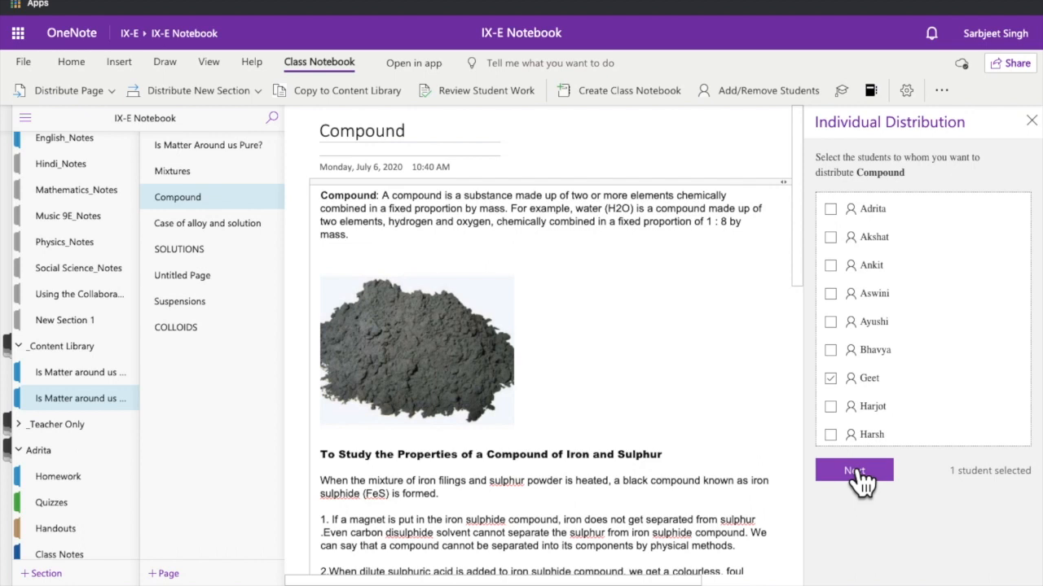
Start a group distribution of the Compound page and close the individual distribution
{"action": "left_click", "coordinate": [112, 90]}
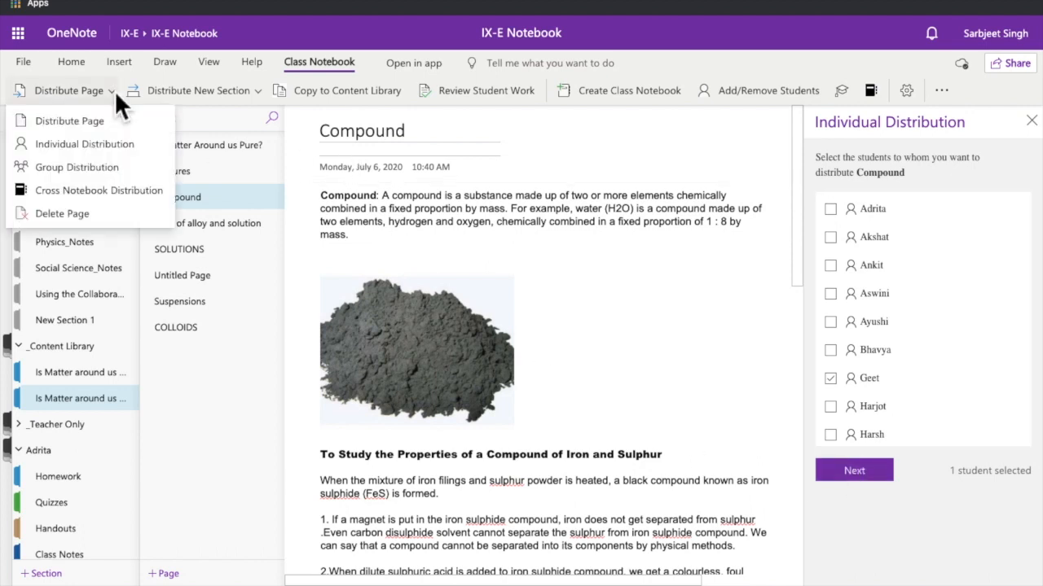
{"action": "left_click", "coordinate": [103, 166]}
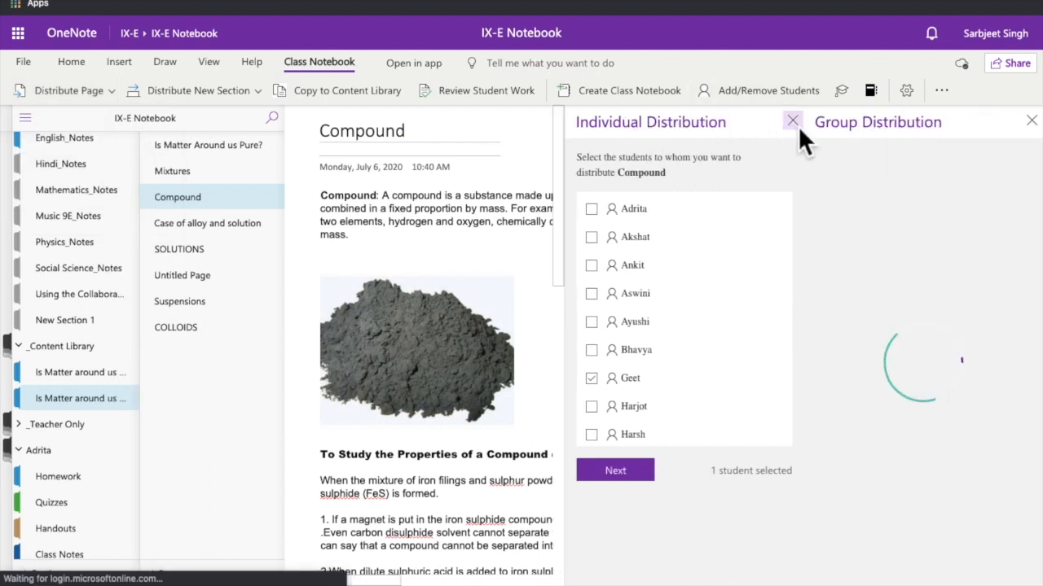
{"action": "left_click", "coordinate": [796, 122]}
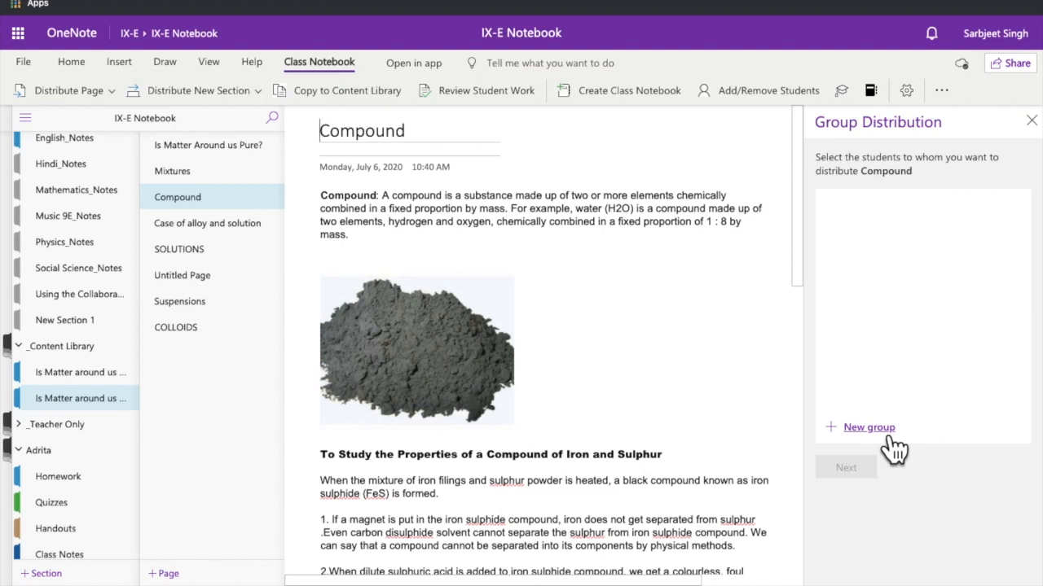
Create a distribution group named "group 1" with the first four students, save it, and return to the group list
{"action": "left_click", "coordinate": [869, 429]}
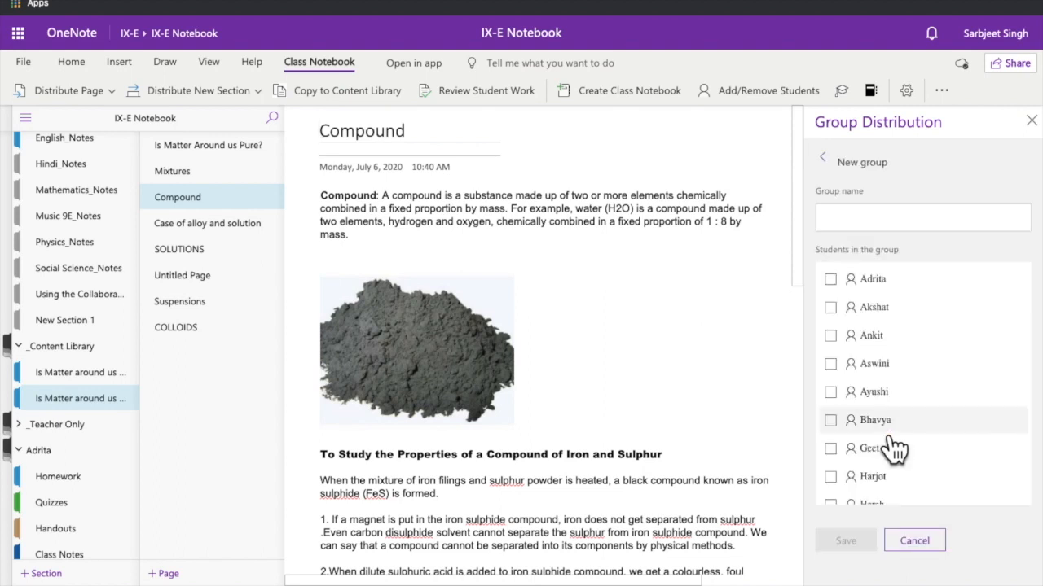
{"action": "left_click", "coordinate": [855, 279]}
{"action": "left_click", "coordinate": [852, 307]}
{"action": "left_click", "coordinate": [847, 345]}
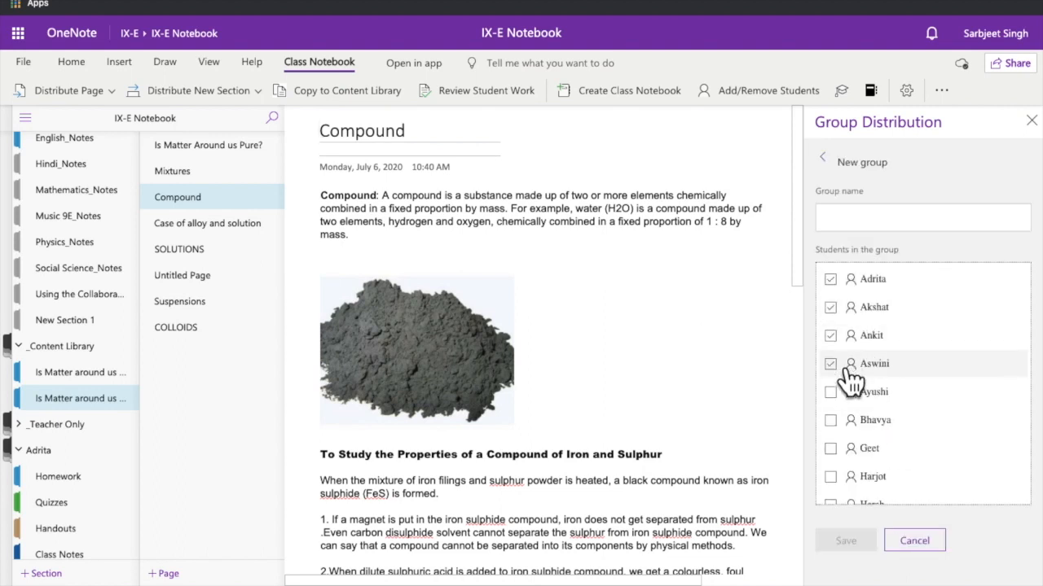
{"action": "left_click", "coordinate": [849, 368]}
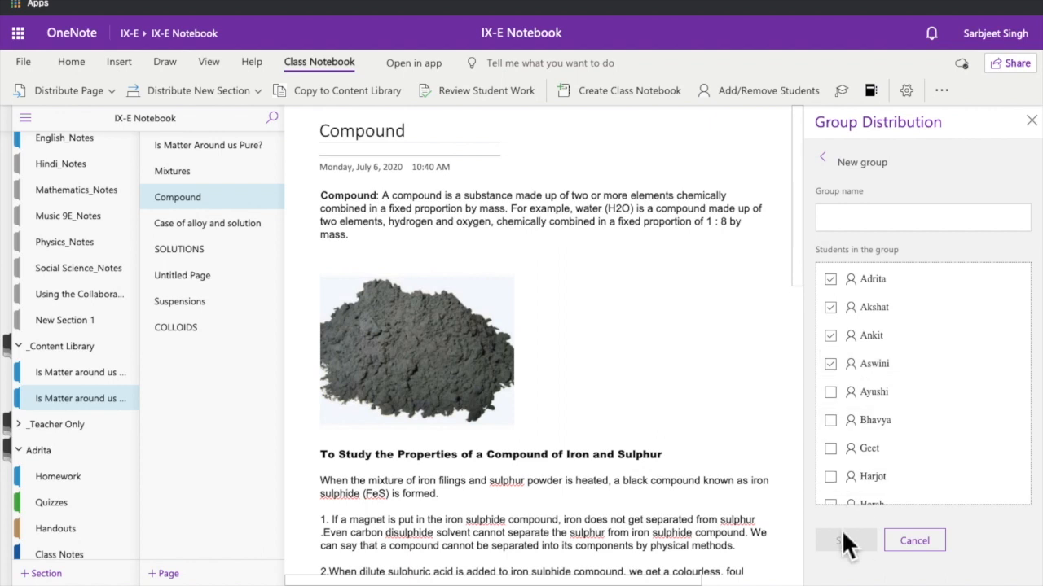
{"action": "left_click", "coordinate": [860, 236]}
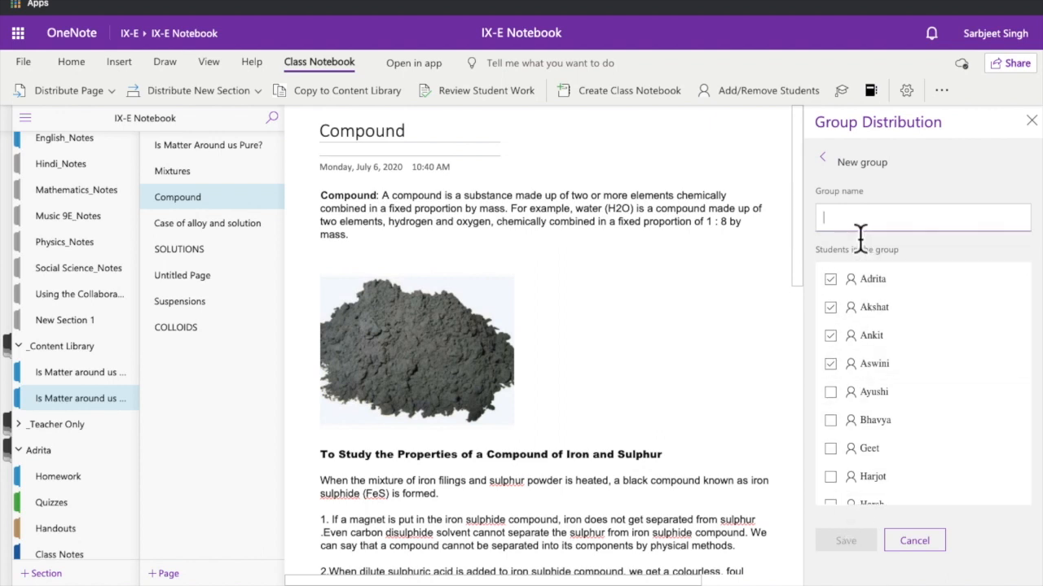
{"action": "type", "text": "group"}
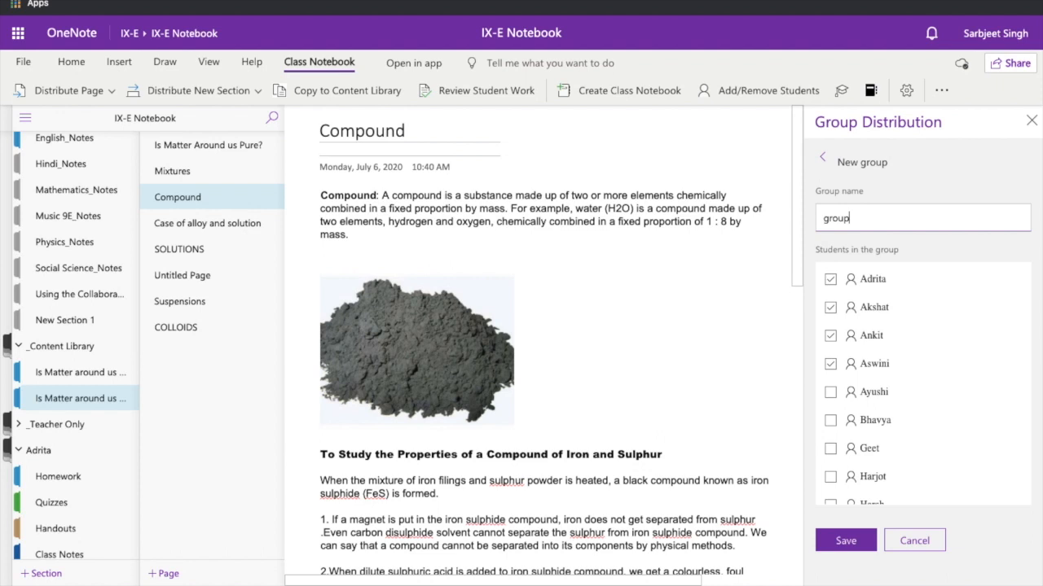
{"action": "type", "text": " 1"}
{"action": "left_click", "coordinate": [846, 541]}
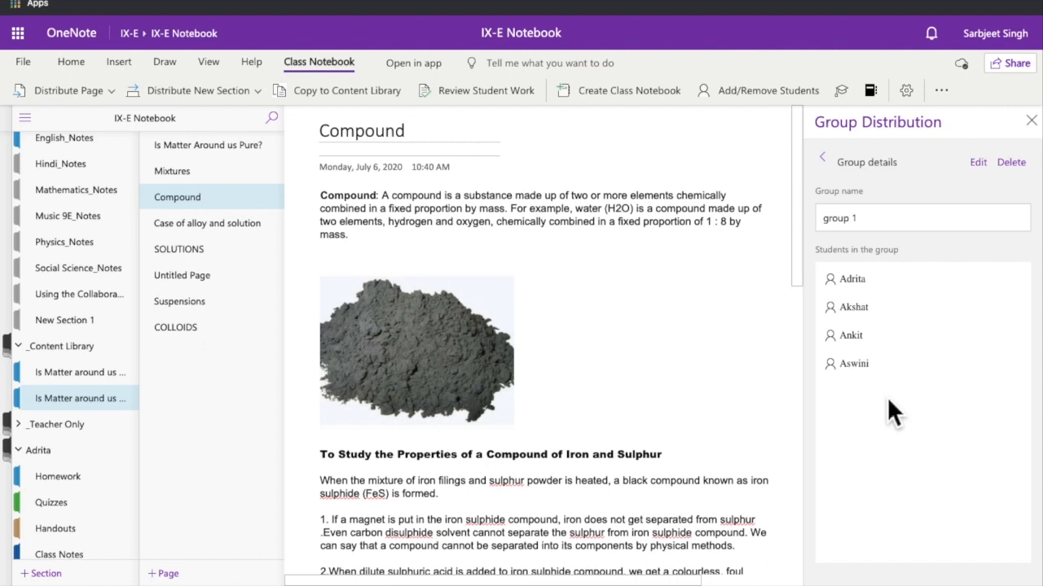
{"action": "left_click", "coordinate": [822, 158]}
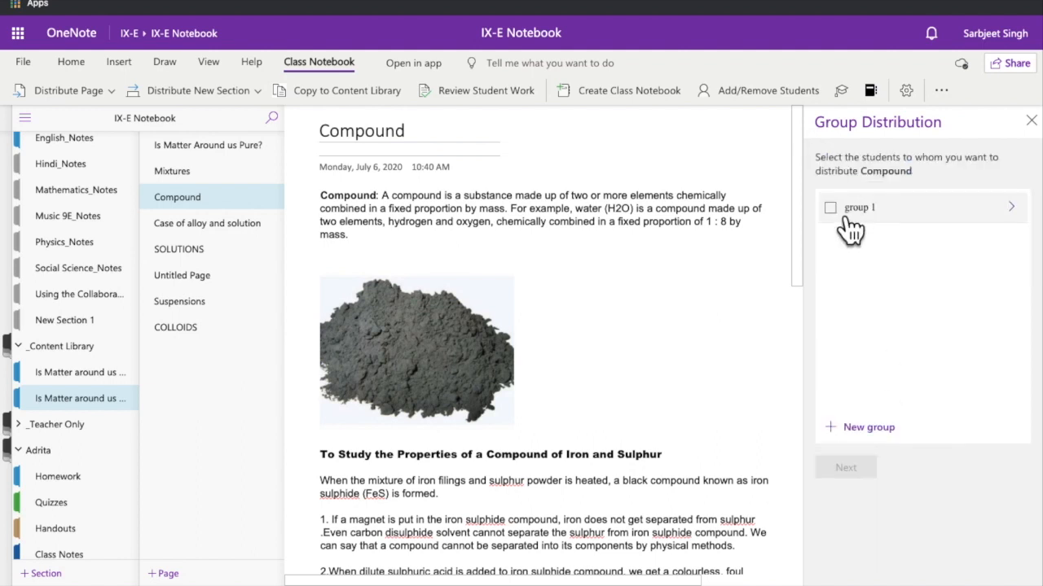
Review the page distribution options, including cross notebook distribution, and look over the list of notebooks
{"action": "left_click", "coordinate": [69, 91]}
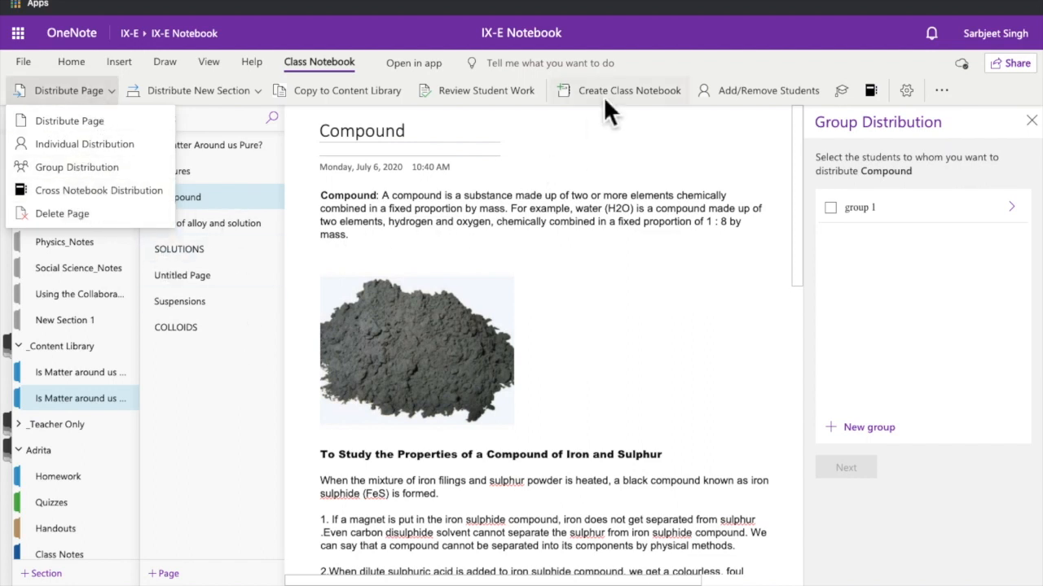
{"action": "left_click", "coordinate": [91, 95]}
{"action": "left_click", "coordinate": [30, 121]}
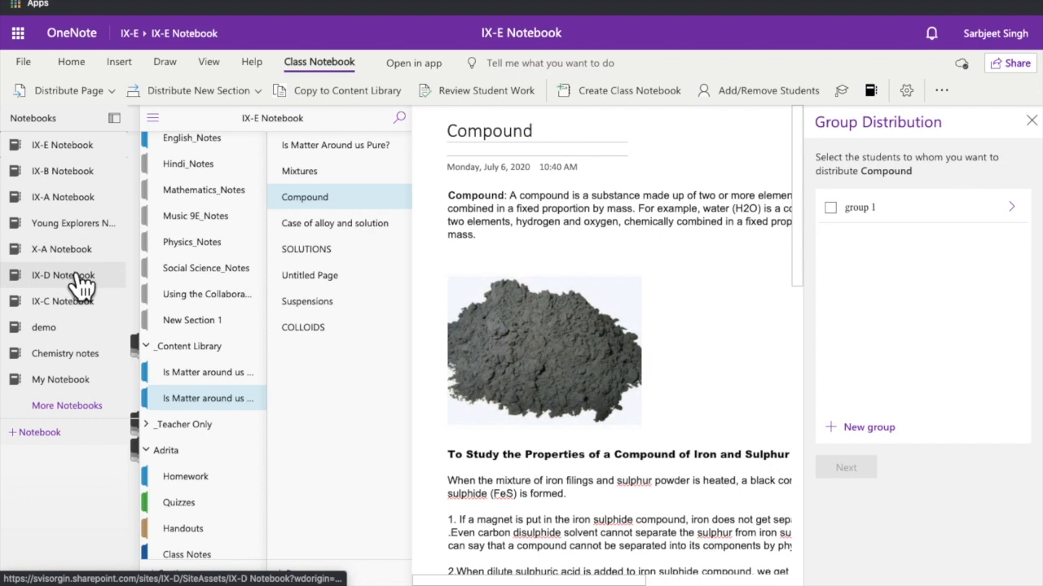
{"action": "left_click", "coordinate": [57, 90]}
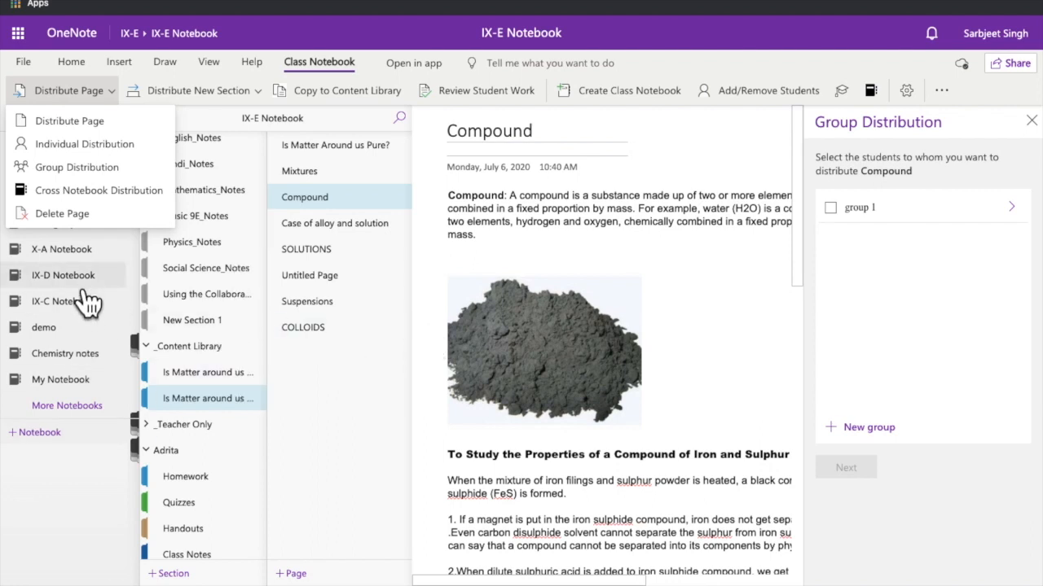
{"action": "left_click", "coordinate": [78, 213]}
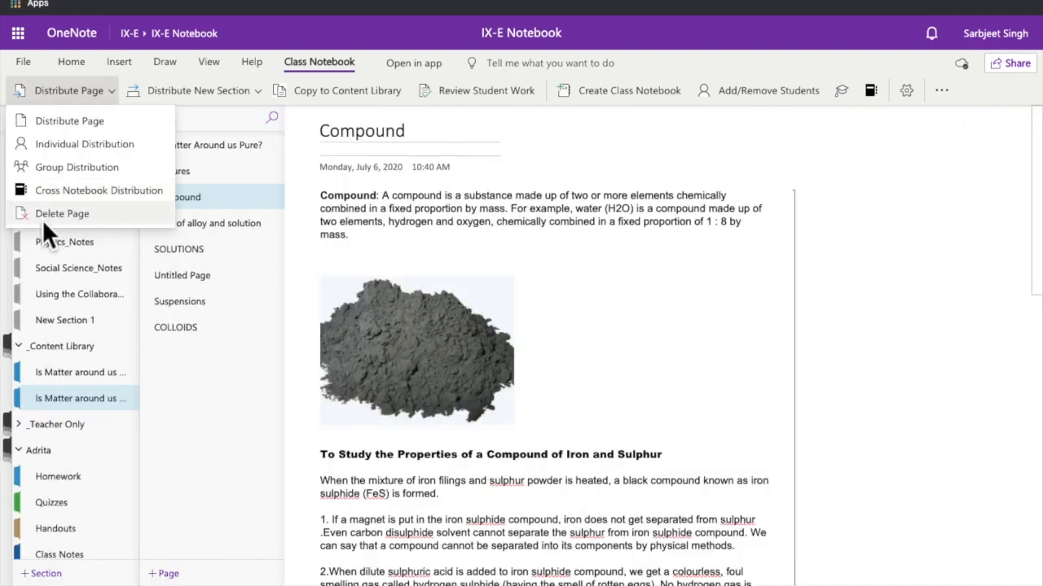
Distribute the Compound page to the Handouts section of all students in the IX-E Notebook
{"action": "left_click", "coordinate": [91, 129]}
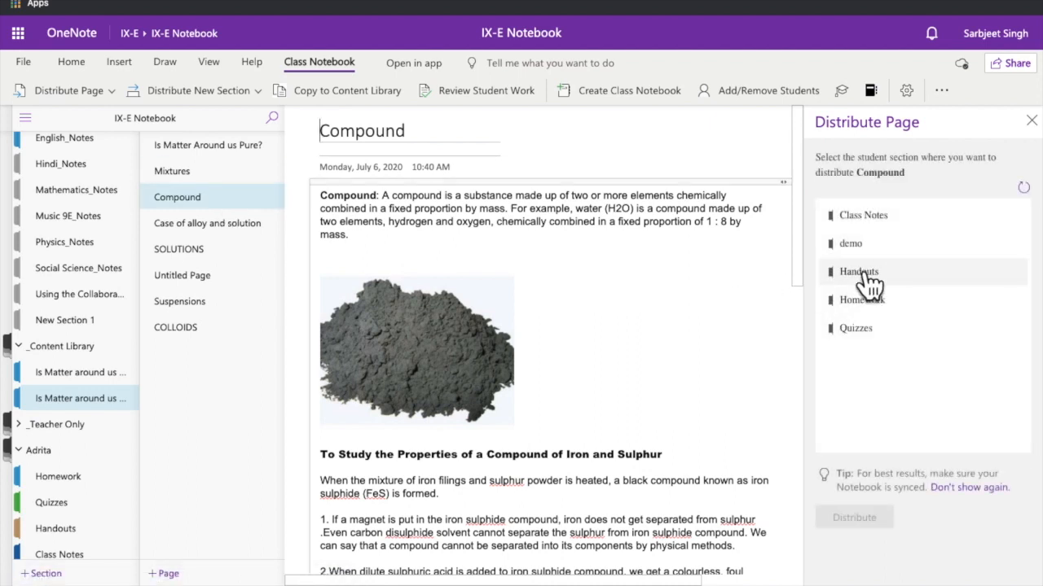
{"action": "left_click", "coordinate": [884, 277]}
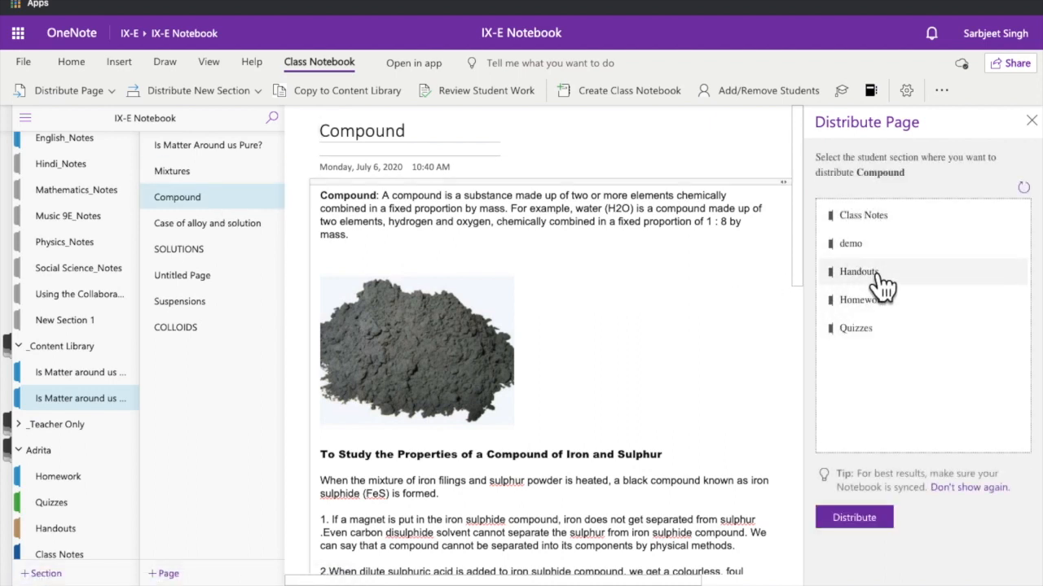
{"action": "left_click", "coordinate": [874, 521]}
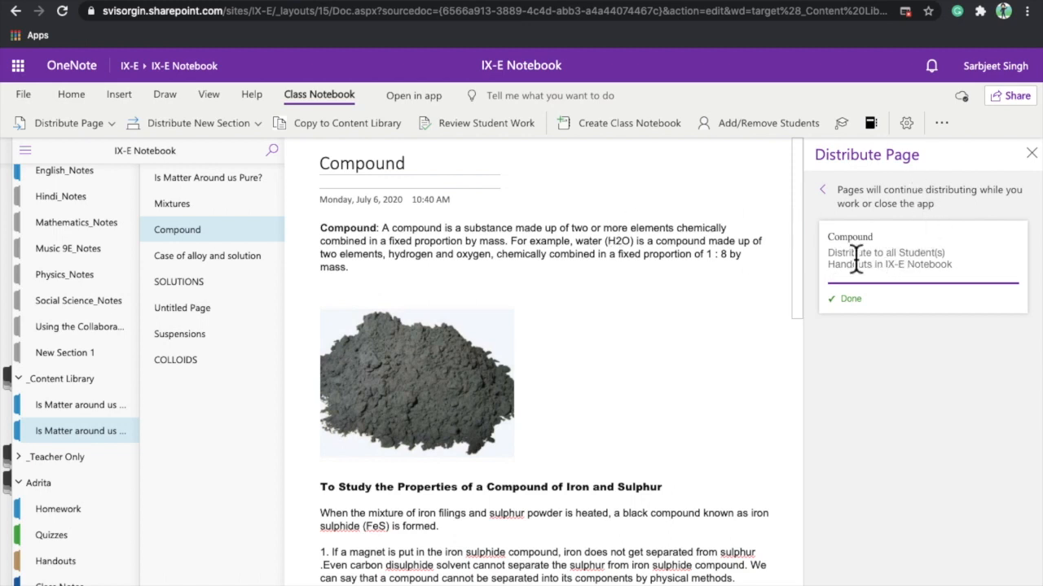
{"action": "left_click", "coordinate": [1032, 154]}
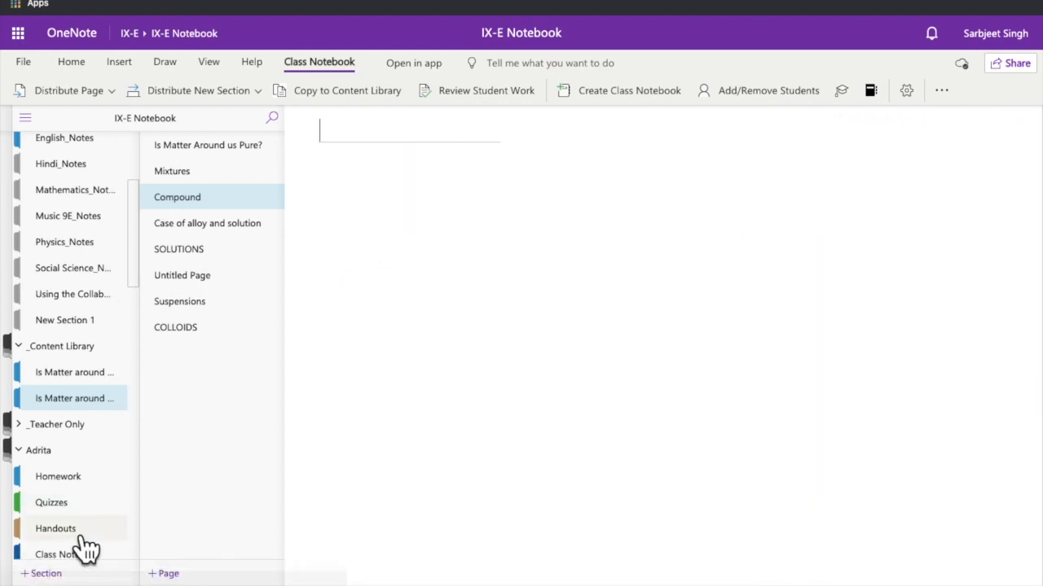
Check the first student's Handouts section and delete the distributed Compound page from the Handouts section of all student notebooks
{"action": "left_click", "coordinate": [81, 541]}
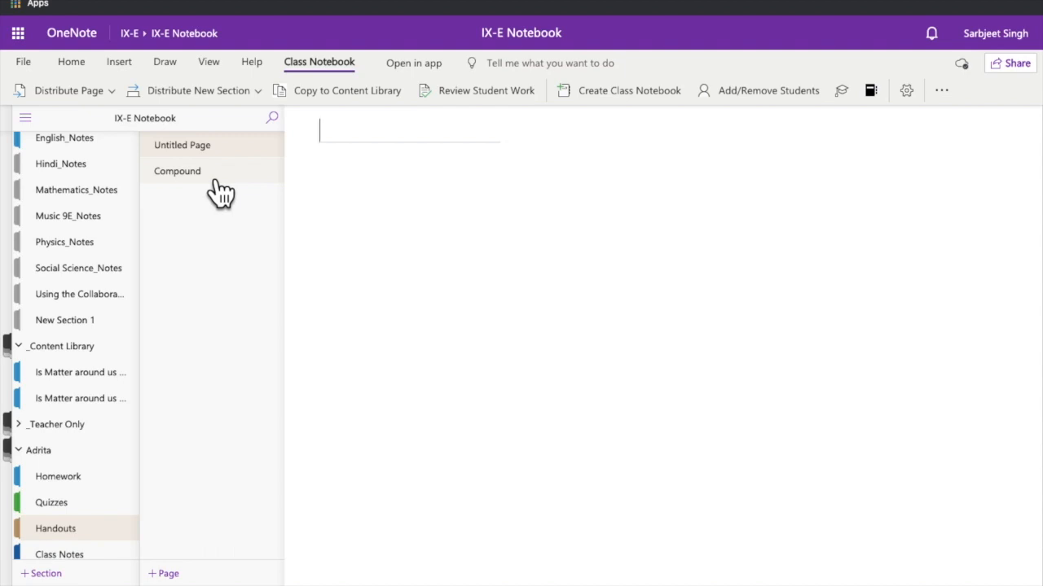
{"action": "left_click", "coordinate": [105, 90]}
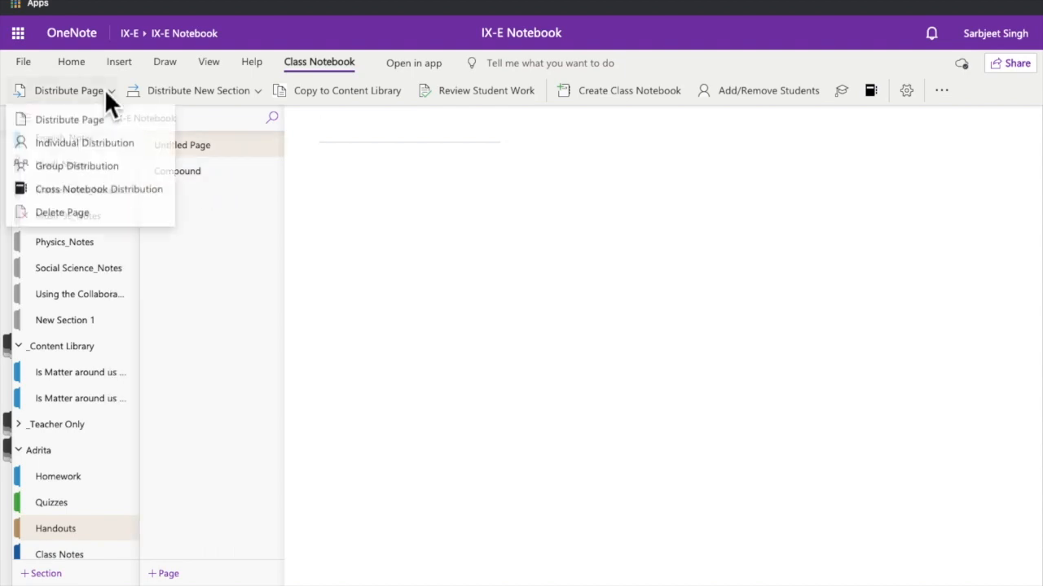
{"action": "left_click", "coordinate": [67, 218]}
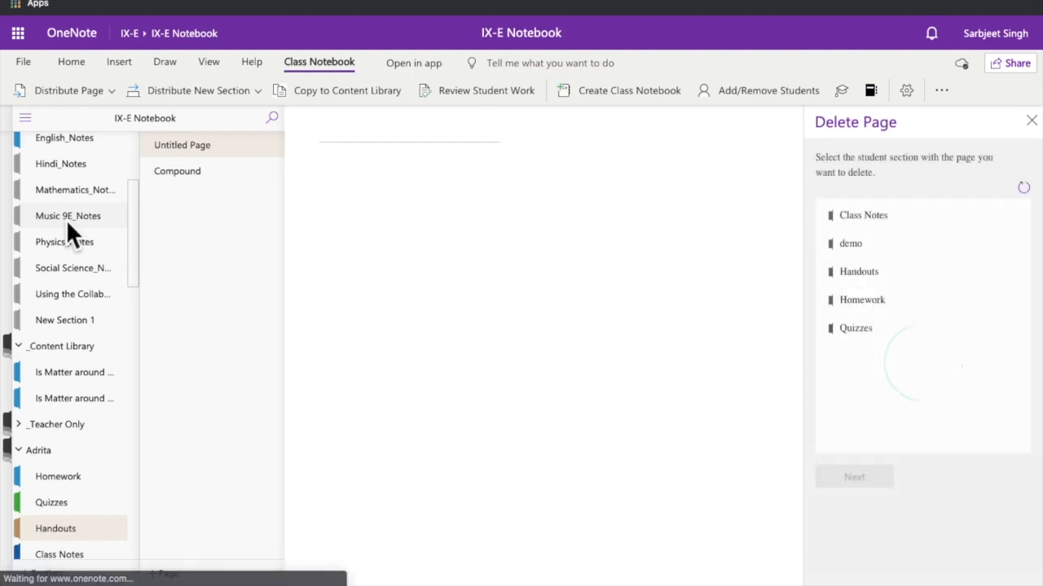
{"action": "left_click", "coordinate": [928, 274]}
{"action": "left_click", "coordinate": [888, 487]}
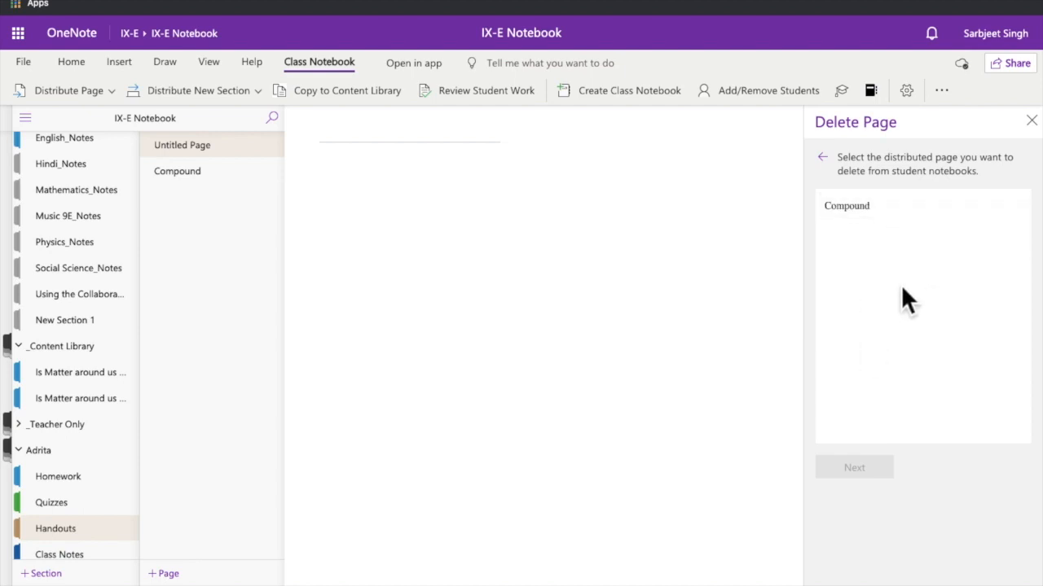
{"action": "left_click", "coordinate": [876, 218]}
{"action": "left_click", "coordinate": [856, 472]}
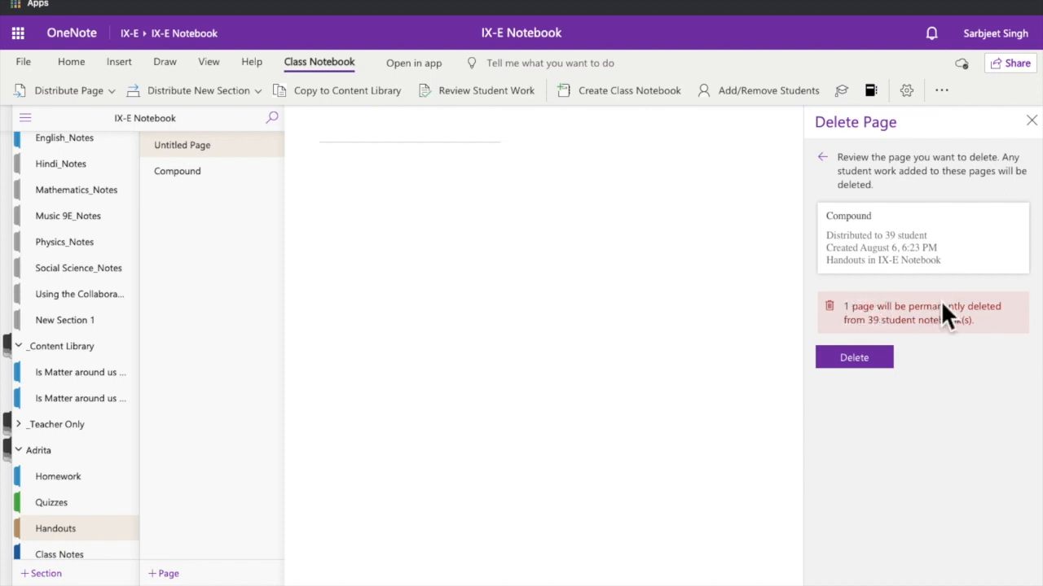
{"action": "left_click", "coordinate": [890, 361]}
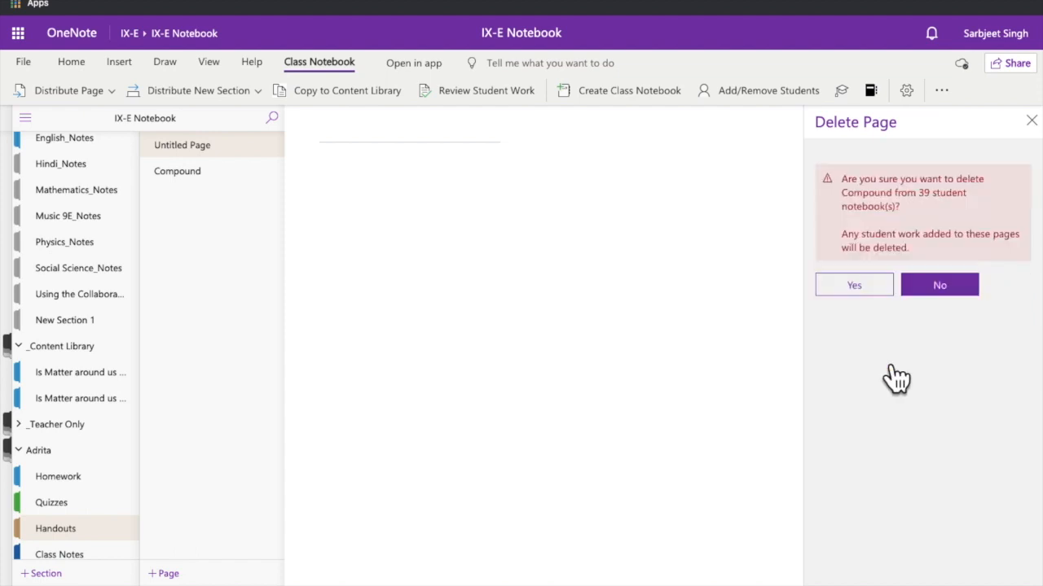
{"action": "left_click", "coordinate": [864, 287]}
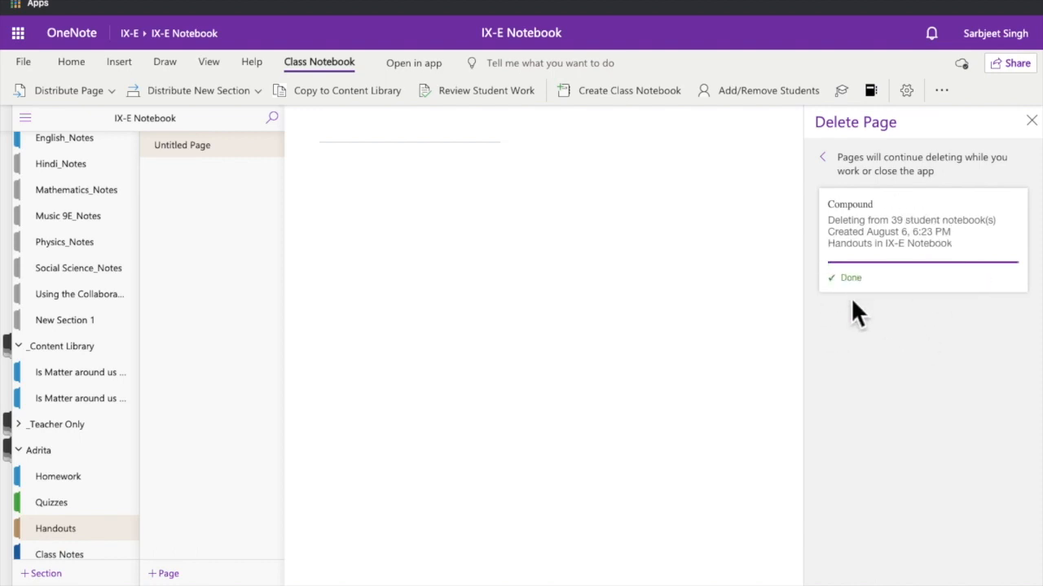
Distribute a new section named "demo1" to every student and check for it in the student notebooks
{"action": "left_click", "coordinate": [38, 461]}
{"action": "left_click", "coordinate": [39, 461]}
{"action": "left_click", "coordinate": [103, 89]}
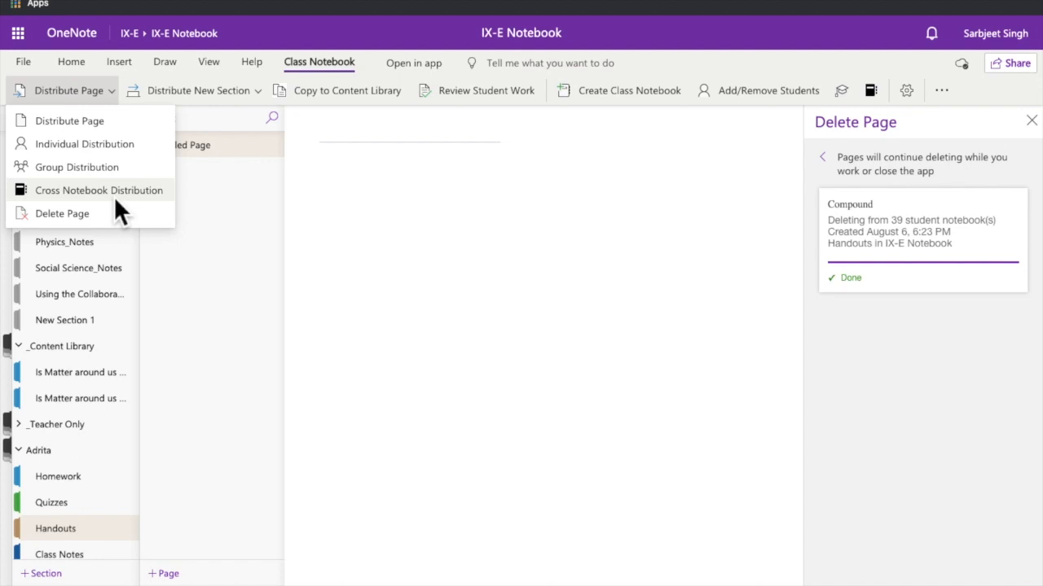
{"action": "left_click", "coordinate": [264, 90]}
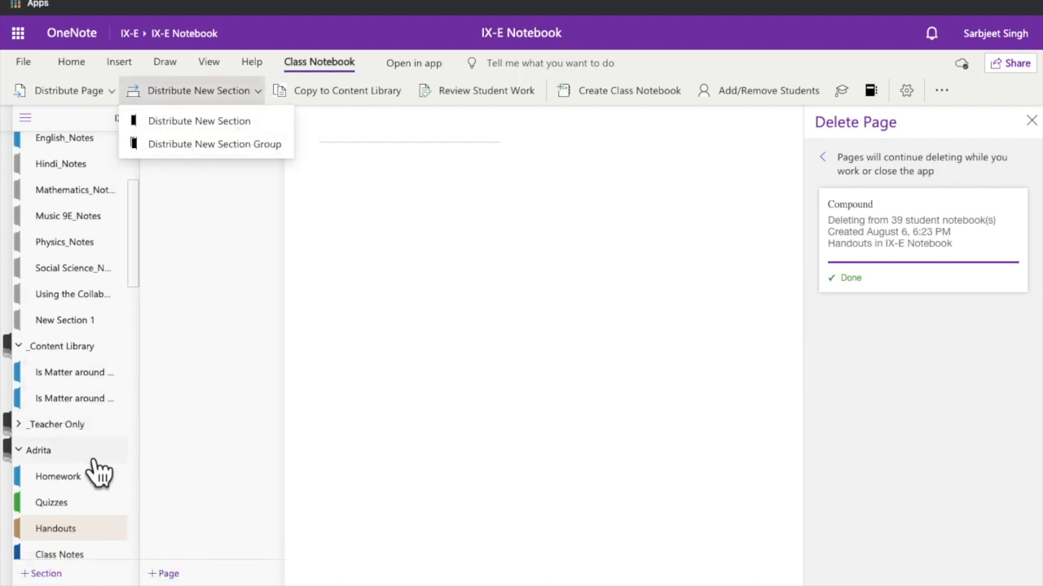
{"action": "scroll", "coordinate": [98, 471], "scroll_direction": "down", "scroll_amount": 1}
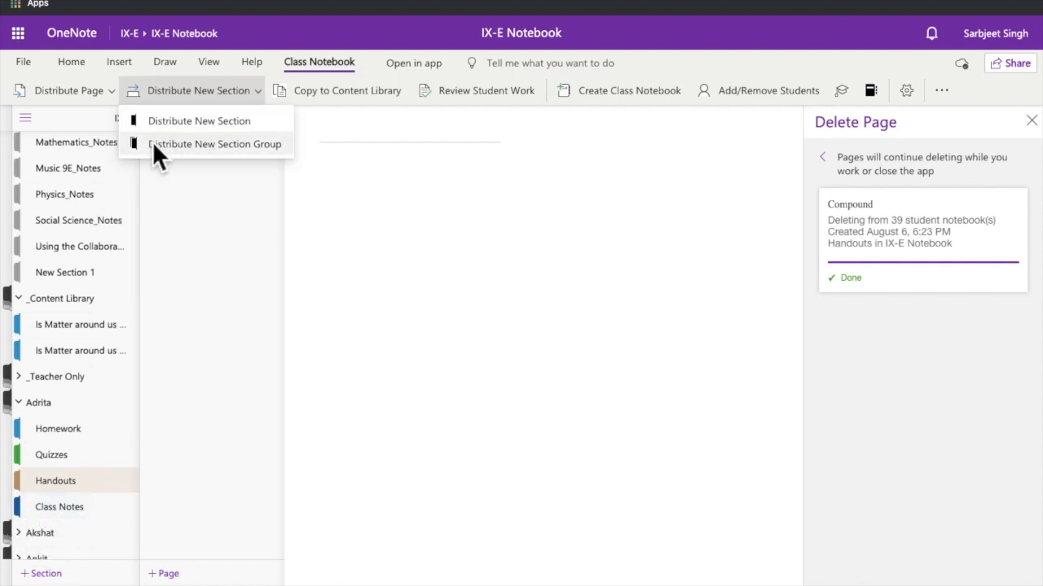
{"action": "left_click", "coordinate": [217, 120]}
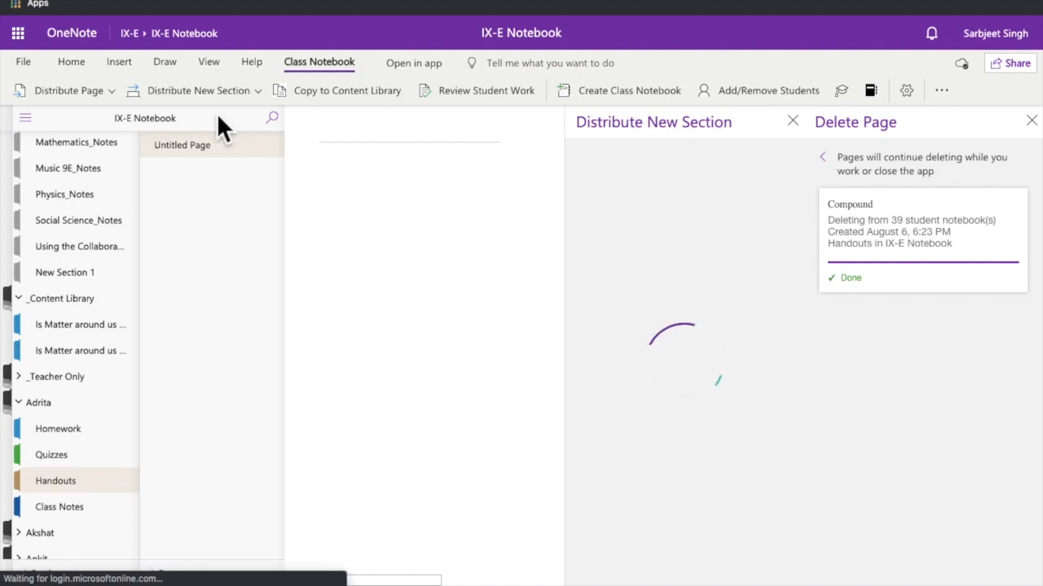
{"action": "type", "text": "demo"}
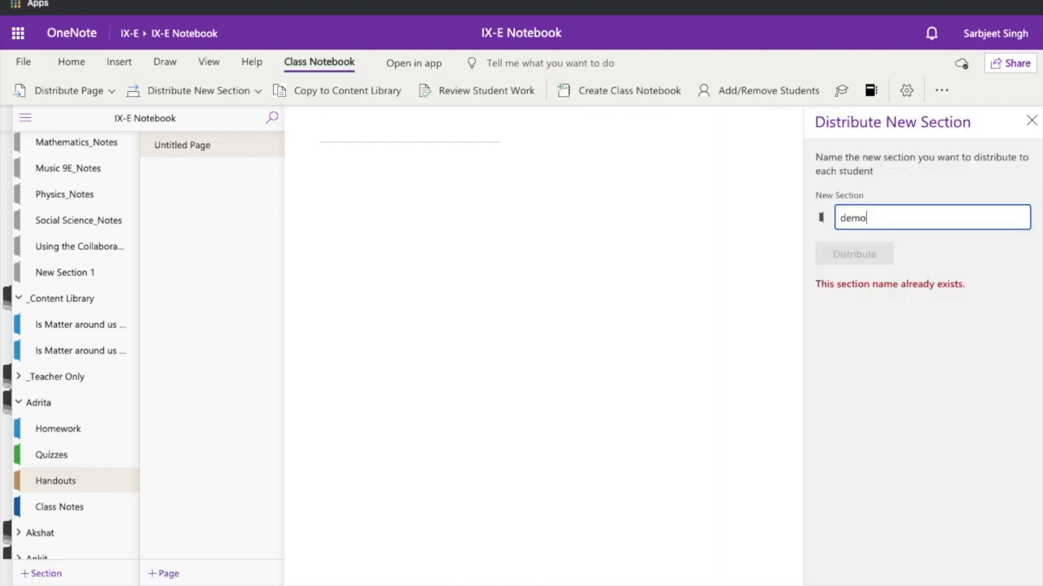
{"action": "type", "text": "1"}
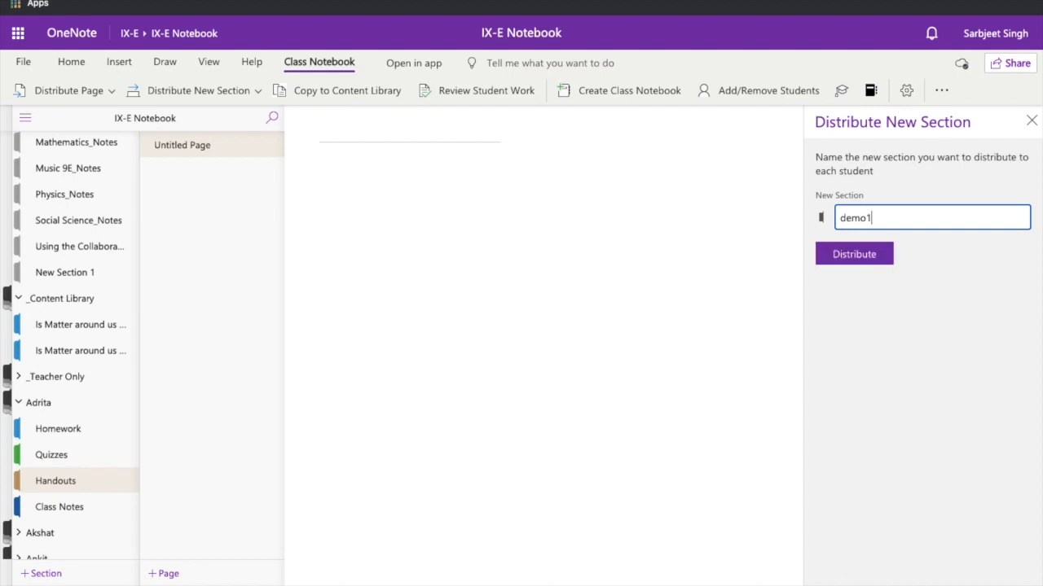
{"action": "left_click", "coordinate": [878, 257]}
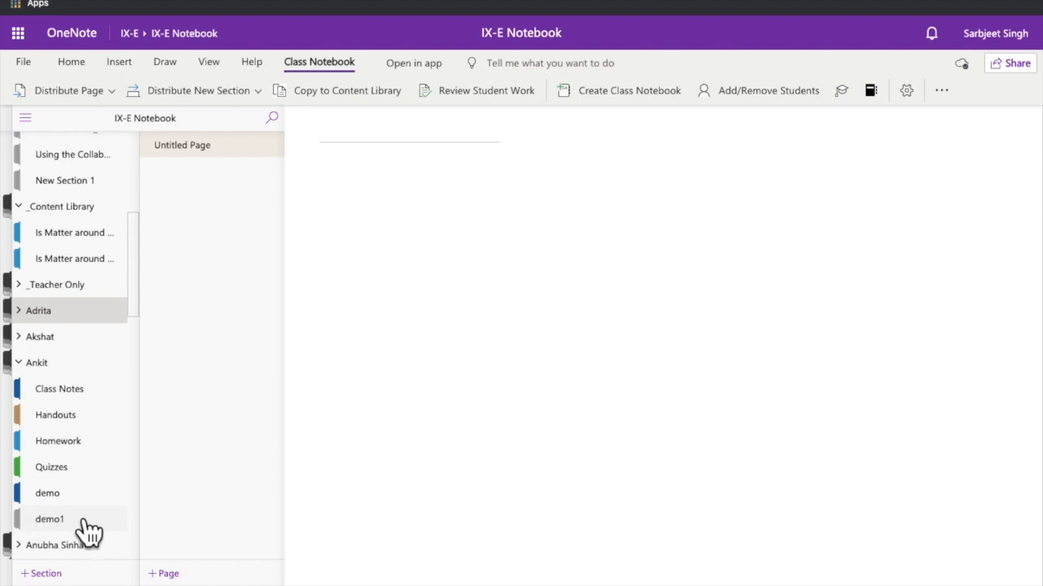
{"action": "scroll", "coordinate": [88, 534], "scroll_direction": "down", "scroll_amount": 1}
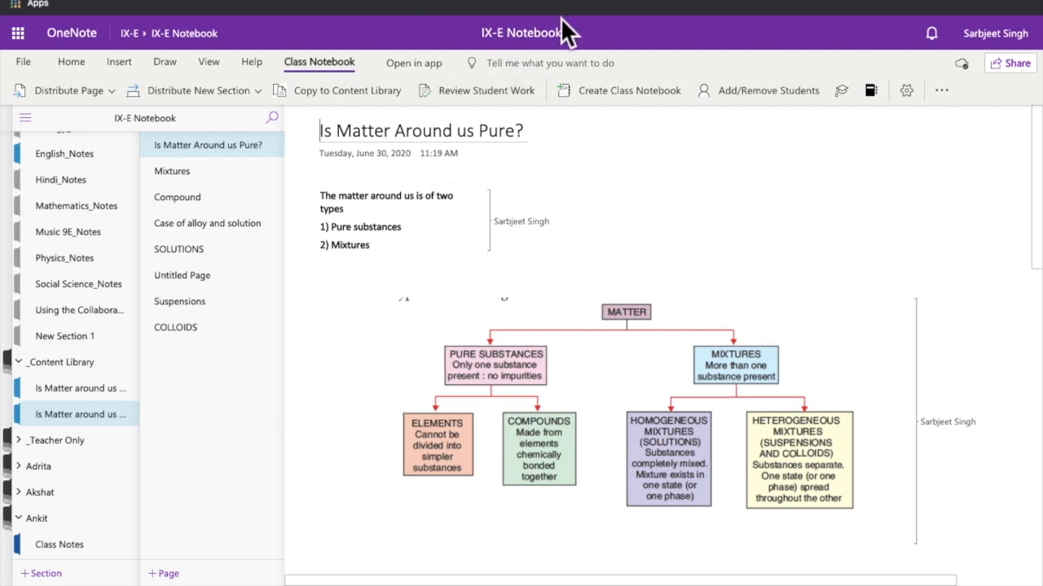
Copy the "Is Matter around us pure" section dated 07 July 2020 to the Content Library of the IX-A Notebook and view the notebook list
{"action": "left_click", "coordinate": [348, 92]}
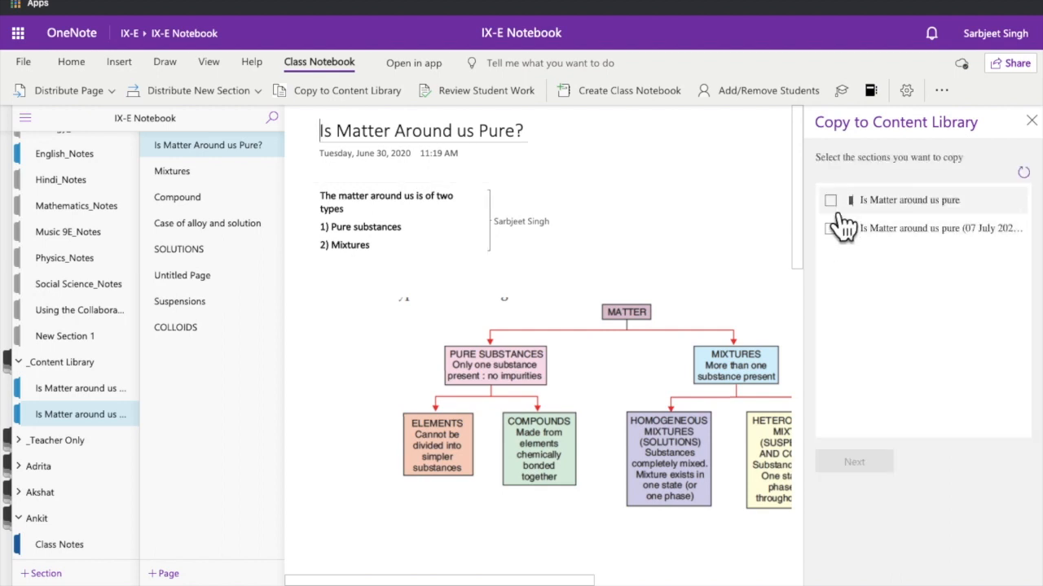
{"action": "left_click", "coordinate": [849, 240]}
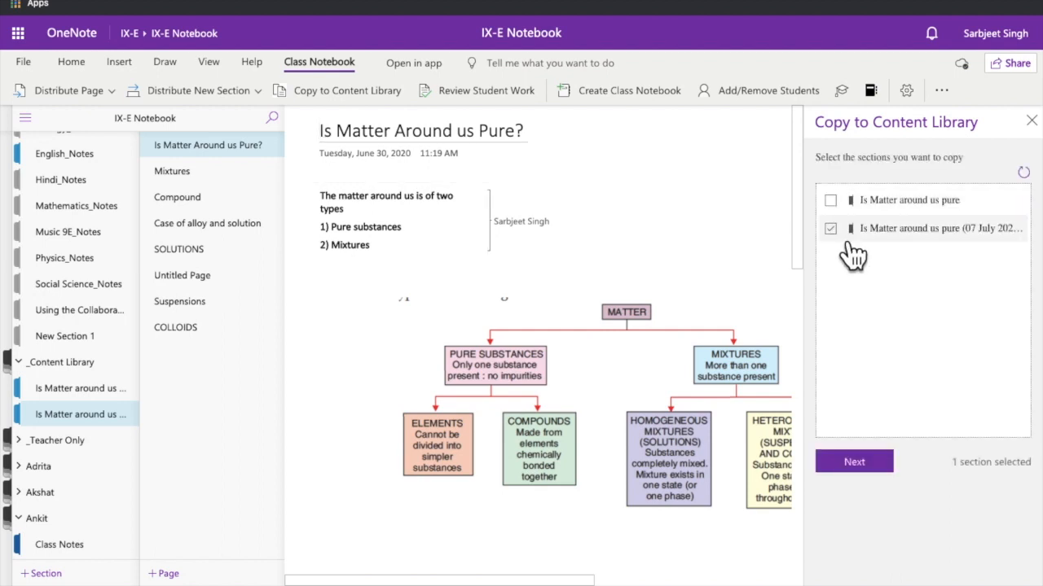
{"action": "left_click", "coordinate": [868, 462]}
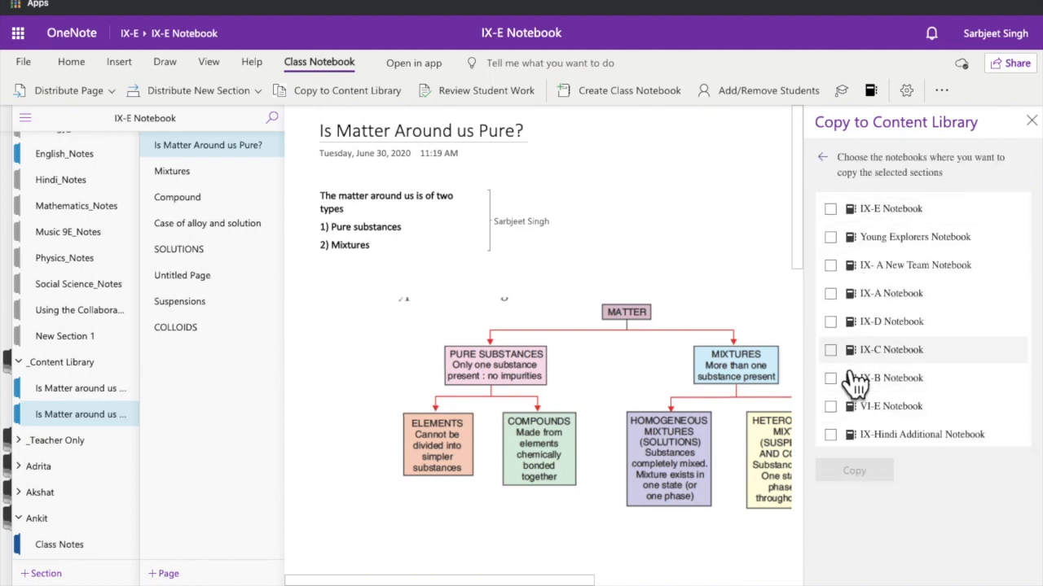
{"action": "left_click", "coordinate": [844, 220]}
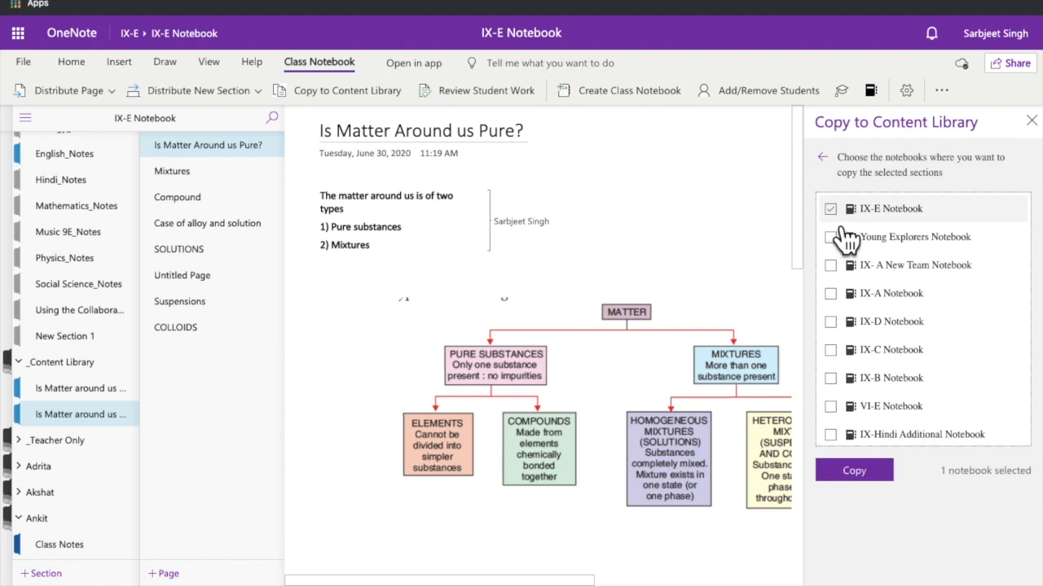
{"action": "left_click", "coordinate": [840, 222]}
{"action": "left_click", "coordinate": [830, 293]}
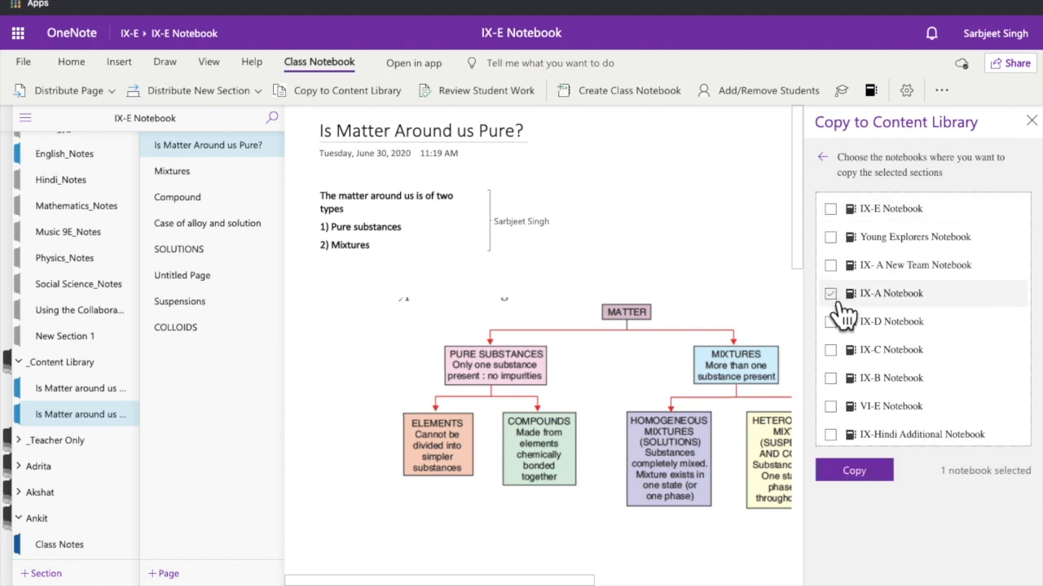
{"action": "left_click", "coordinate": [856, 471]}
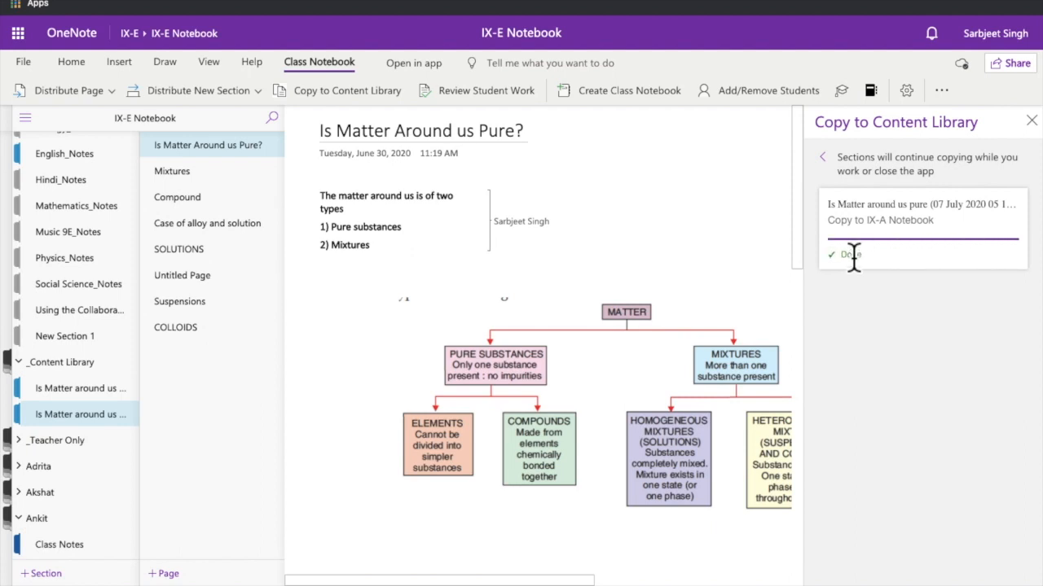
{"action": "left_click", "coordinate": [27, 120]}
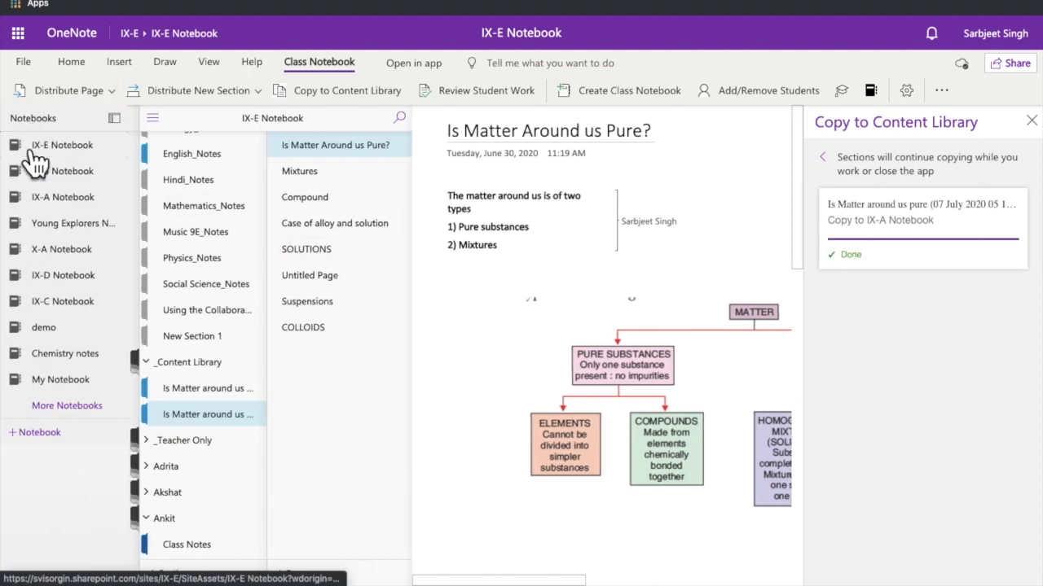
{"action": "left_click", "coordinate": [222, 415]}
Start a student work review of the Chem class test page in the Quizzes section and list the students by first name
{"action": "left_click", "coordinate": [495, 87]}
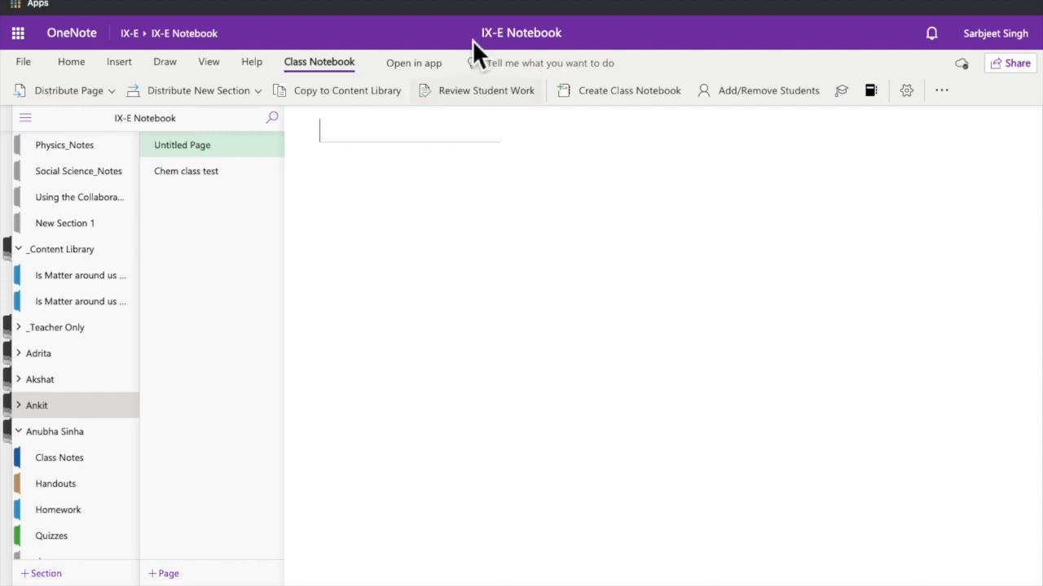
{"action": "left_click", "coordinate": [497, 93]}
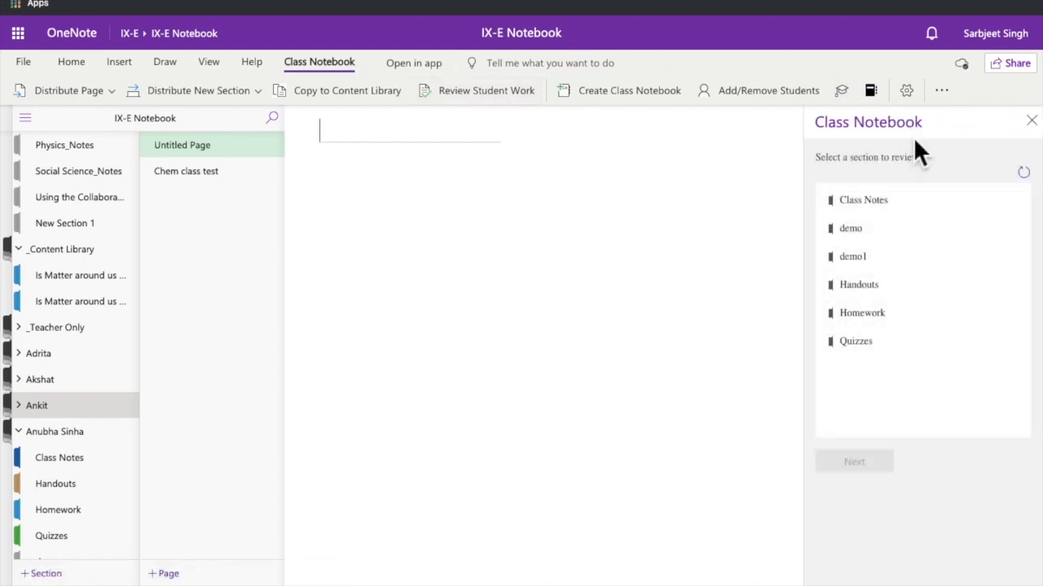
{"action": "left_click", "coordinate": [876, 354]}
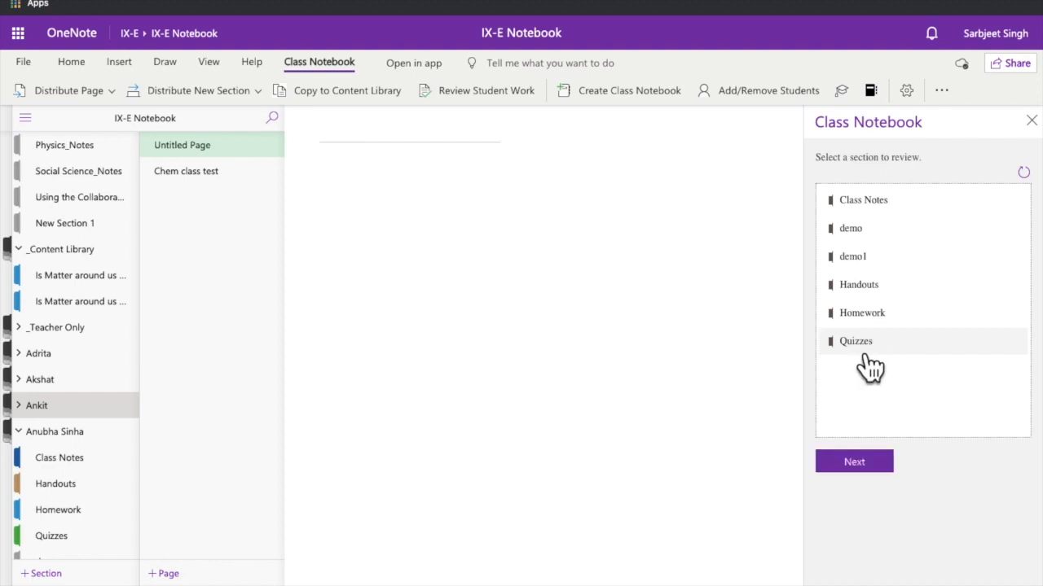
{"action": "left_click", "coordinate": [879, 467]}
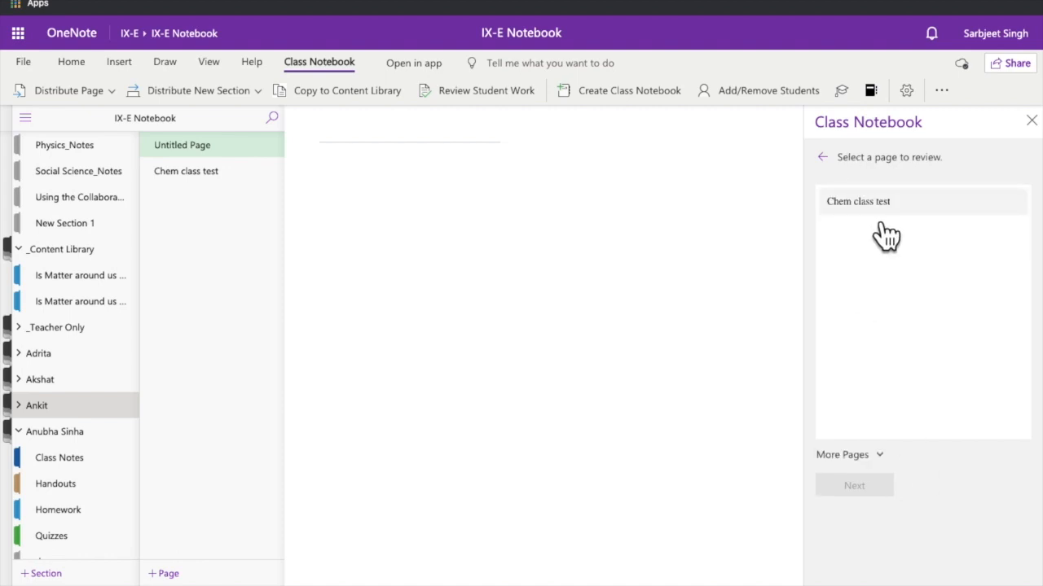
{"action": "left_click", "coordinate": [880, 223]}
{"action": "left_click", "coordinate": [865, 488]}
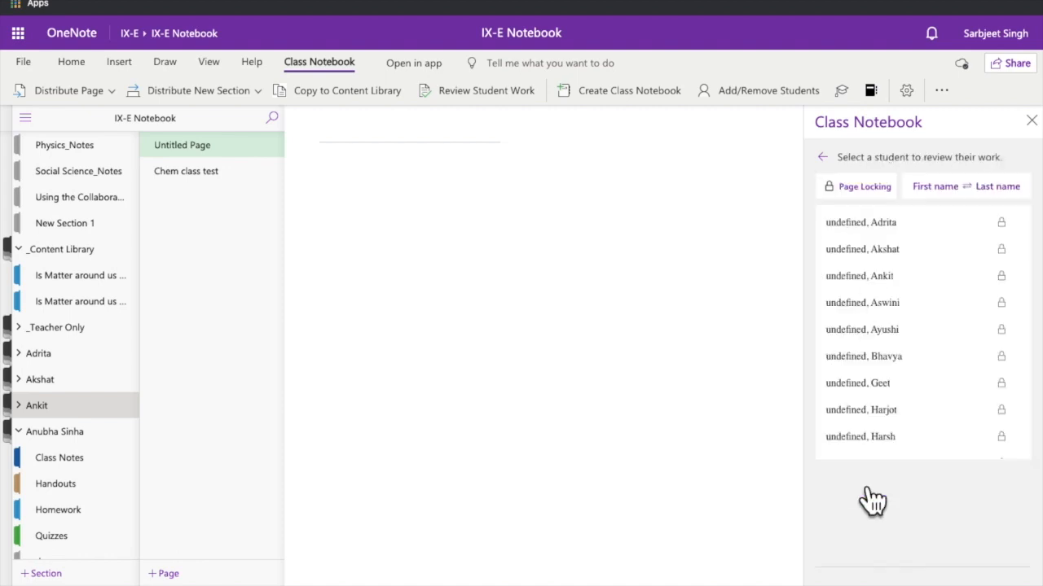
{"action": "left_click", "coordinate": [975, 207]}
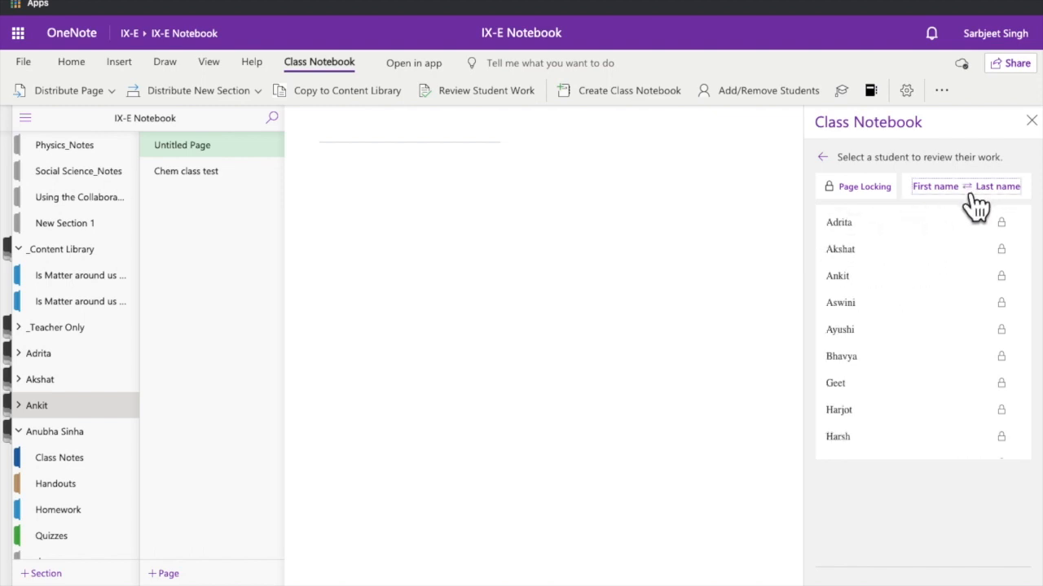
Mark the Q1 answer in the third student's Chem class test with a large red pen tick and open the fourth student's test
{"action": "left_click", "coordinate": [850, 285]}
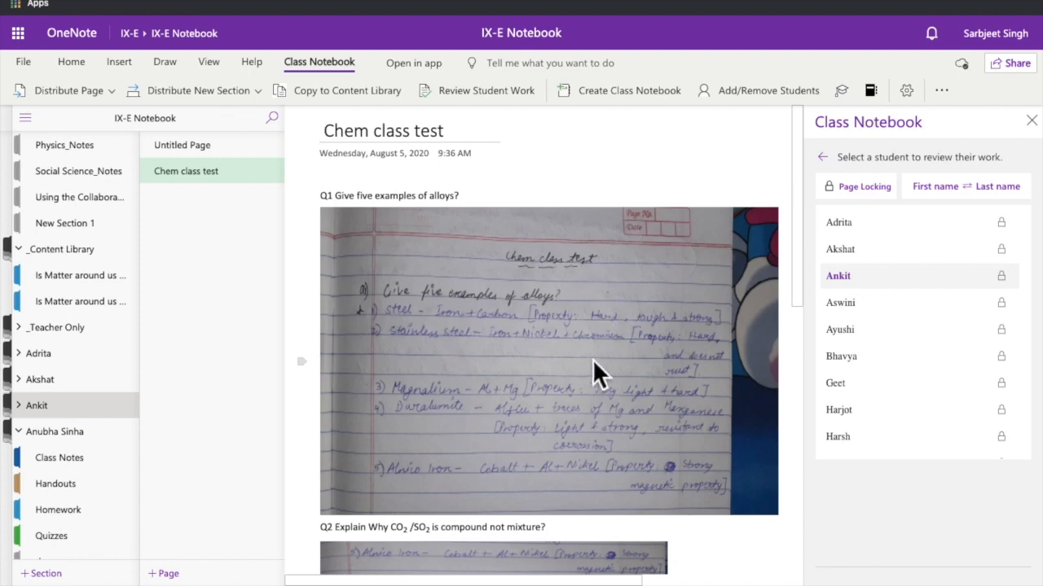
{"action": "scroll", "coordinate": [592, 359], "scroll_direction": "down", "scroll_amount": 10}
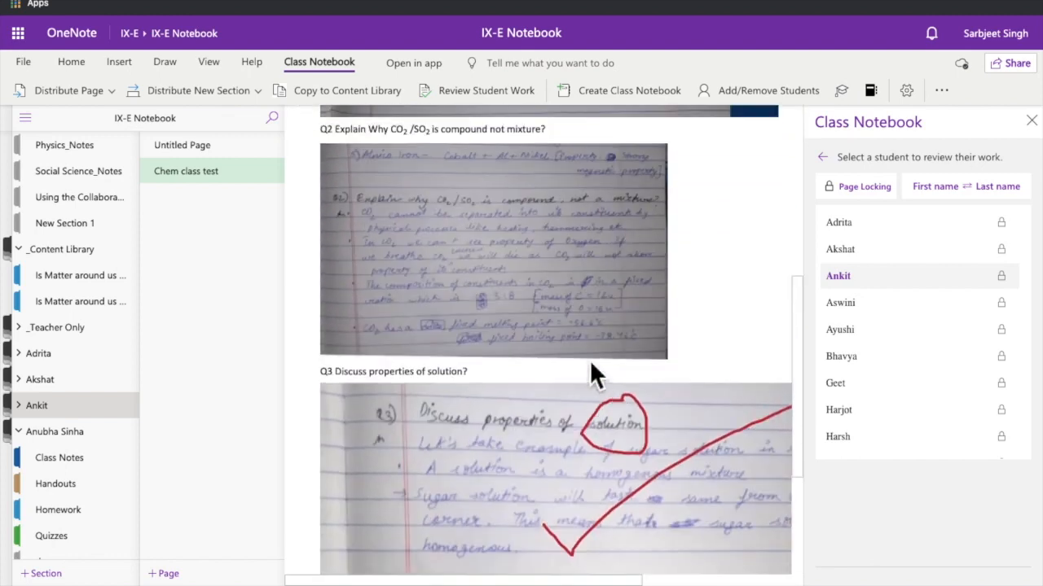
{"action": "scroll", "coordinate": [590, 360], "scroll_direction": "up", "scroll_amount": 6}
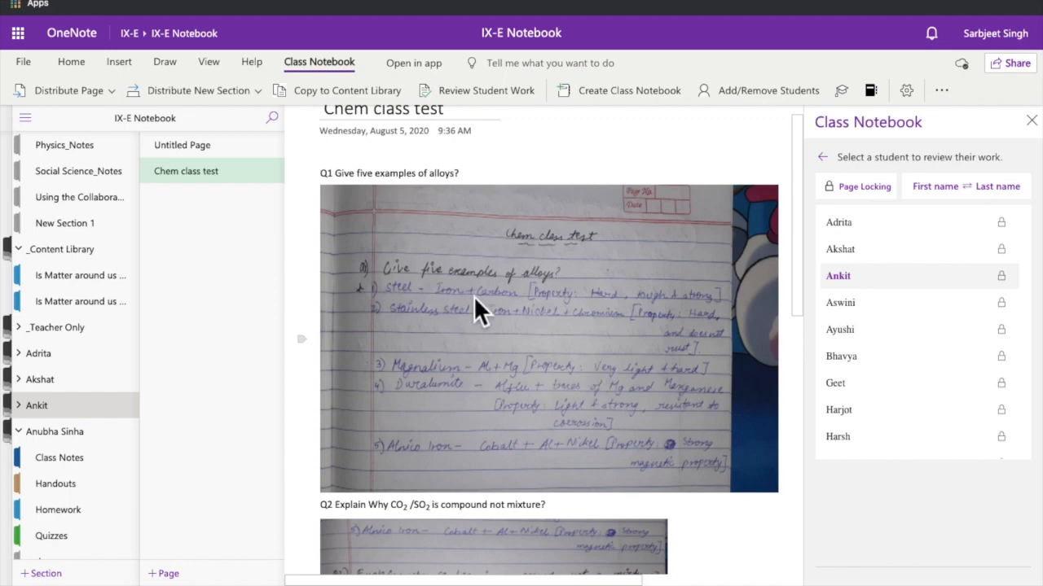
{"action": "left_click", "coordinate": [166, 62]}
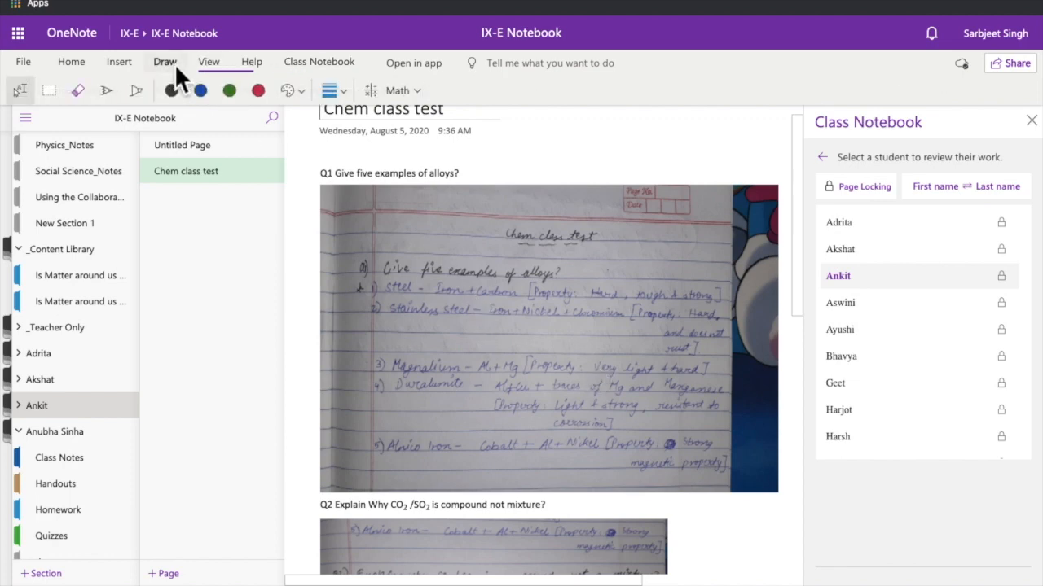
{"action": "left_click", "coordinate": [258, 90]}
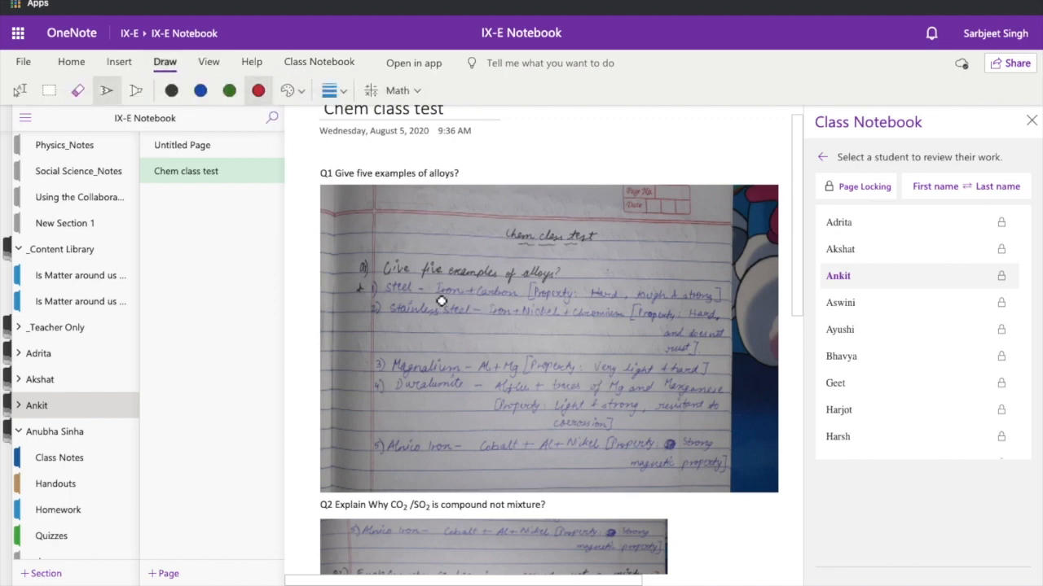
{"action": "mouse_move", "coordinate": [448, 377]}
{"action": "left_mouse_down"}
{"action": "mouse_move", "coordinate": [488, 406]}
{"action": "mouse_move", "coordinate": [624, 302]}
{"action": "left_mouse_up"}
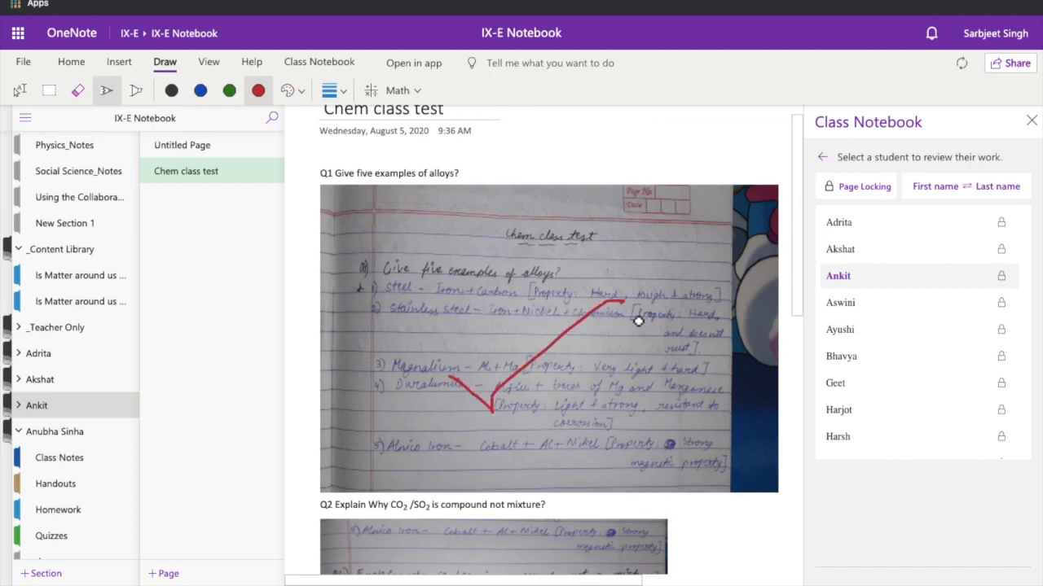
{"action": "left_click", "coordinate": [851, 309]}
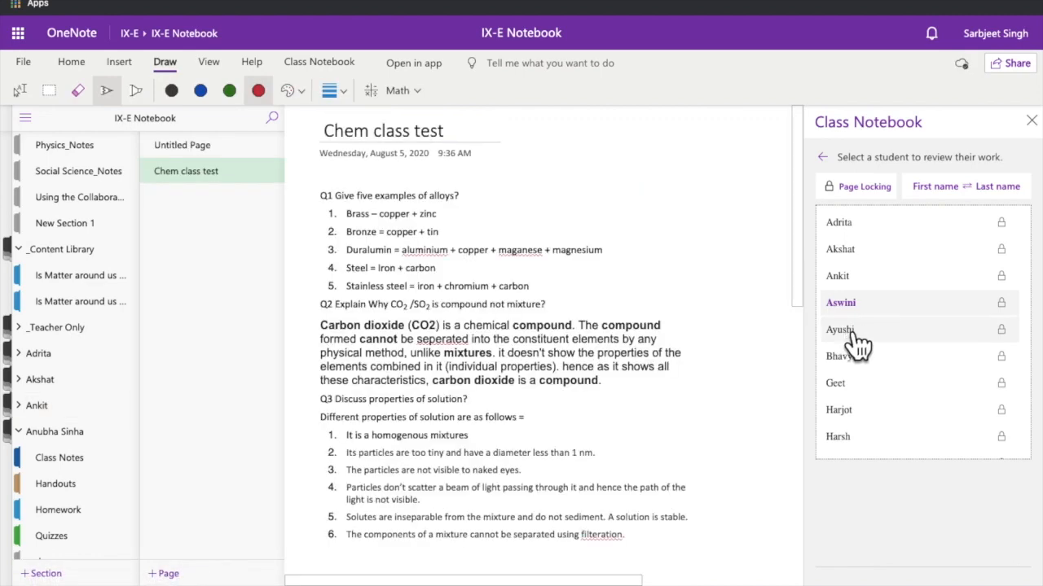
Open the fifth student's Chem class test for review
{"action": "left_click", "coordinate": [858, 345]}
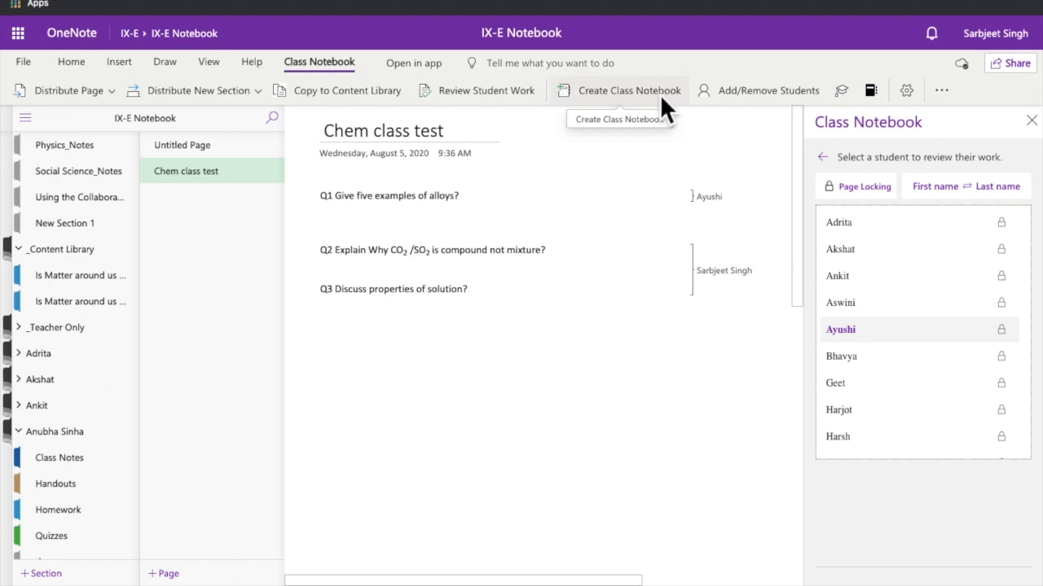
Start a new class notebook named "chem part2" and accept the overview of its section groups
{"action": "left_click", "coordinate": [596, 89]}
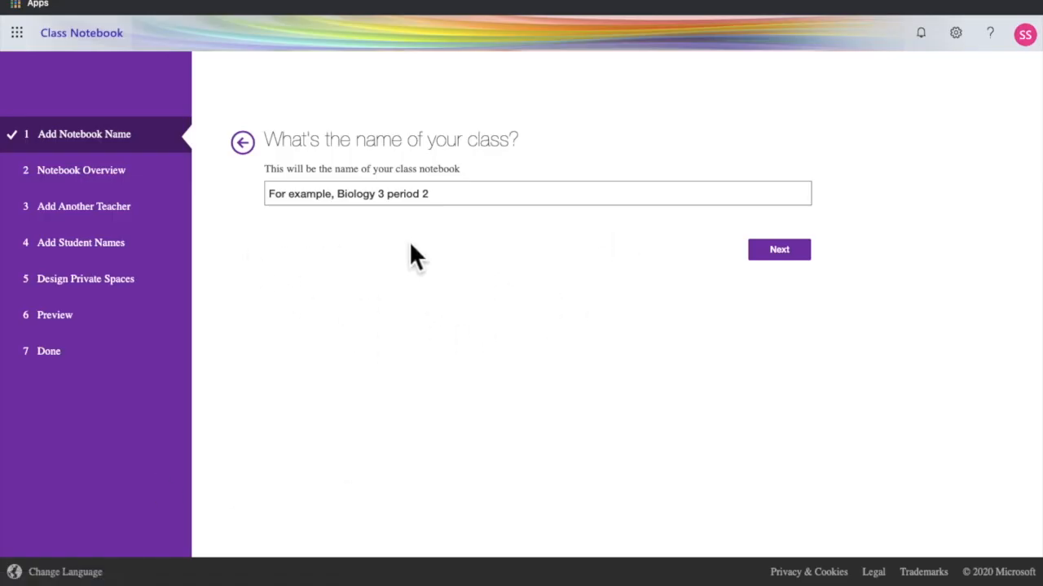
{"action": "left_click", "coordinate": [429, 196]}
{"action": "type", "text": "chem part2"}
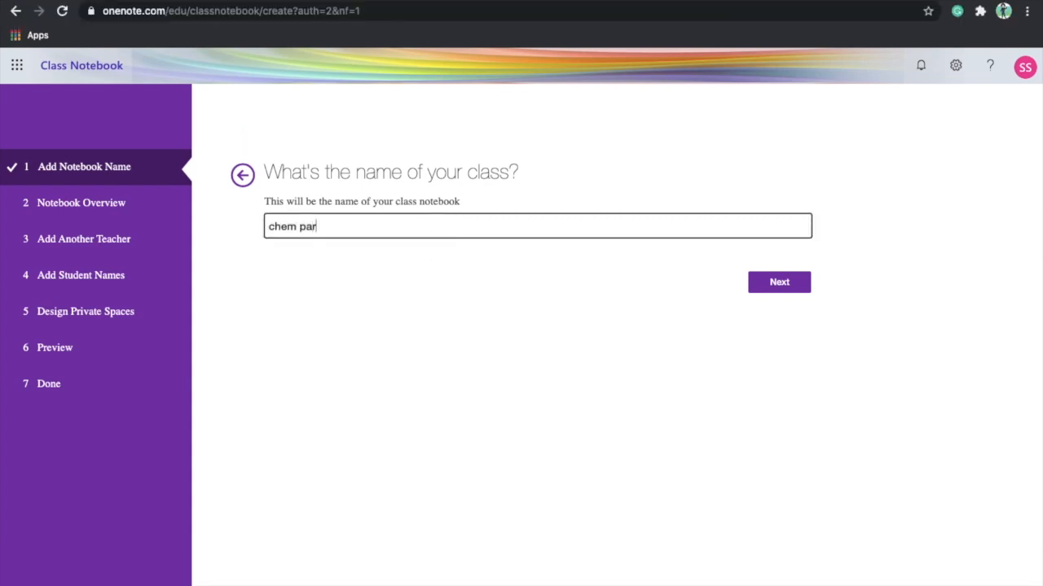
{"action": "left_click", "coordinate": [779, 279]}
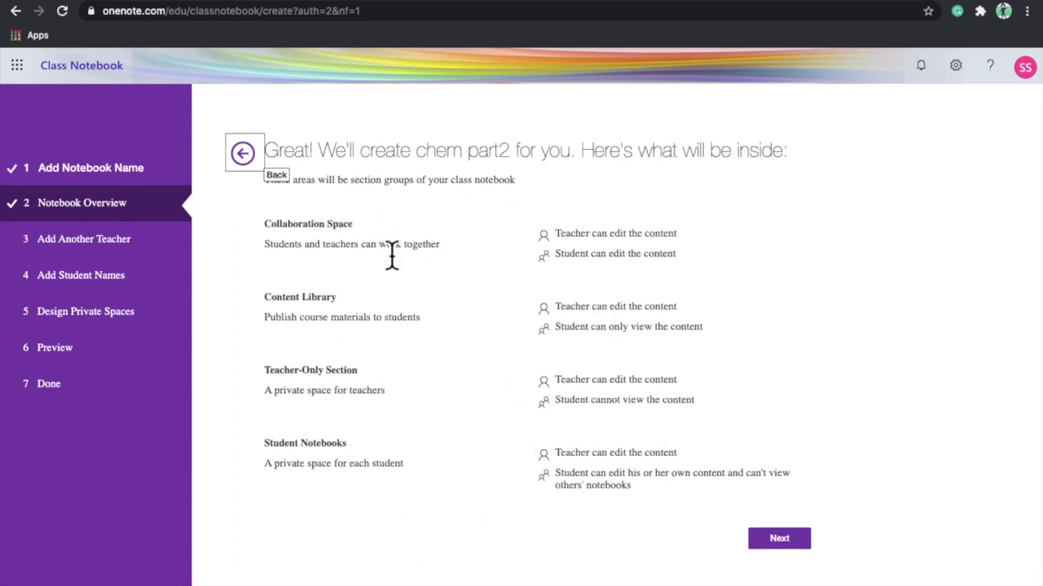
{"action": "left_click", "coordinate": [780, 540]}
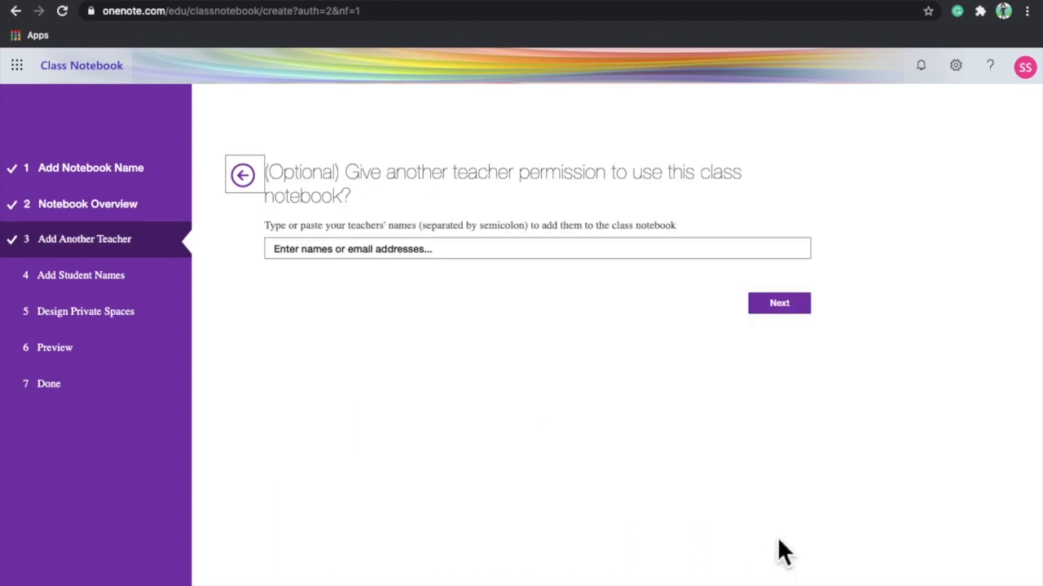
Give another teacher permission to use the chem part2 notebook and leave the student names empty
{"action": "left_click", "coordinate": [484, 253]}
{"action": "type", "text": "kira"}
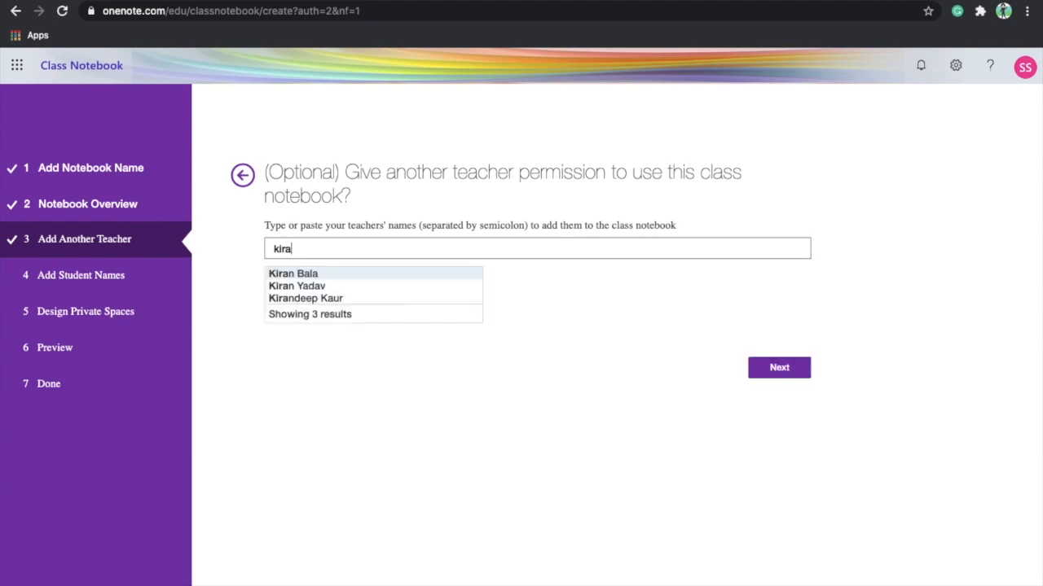
{"action": "left_click", "coordinate": [373, 299]}
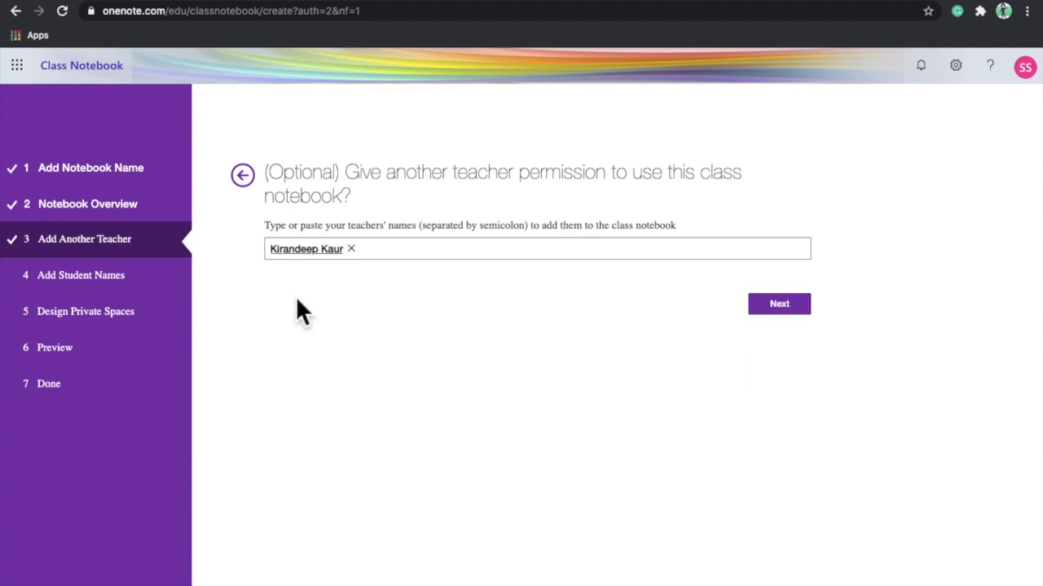
{"action": "left_click", "coordinate": [803, 300]}
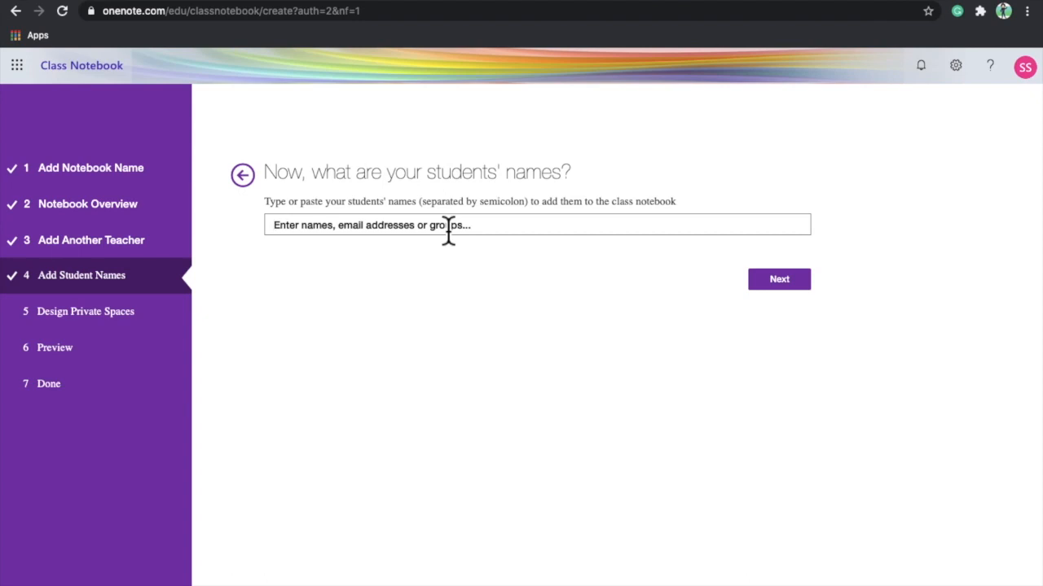
{"action": "left_click", "coordinate": [787, 281]}
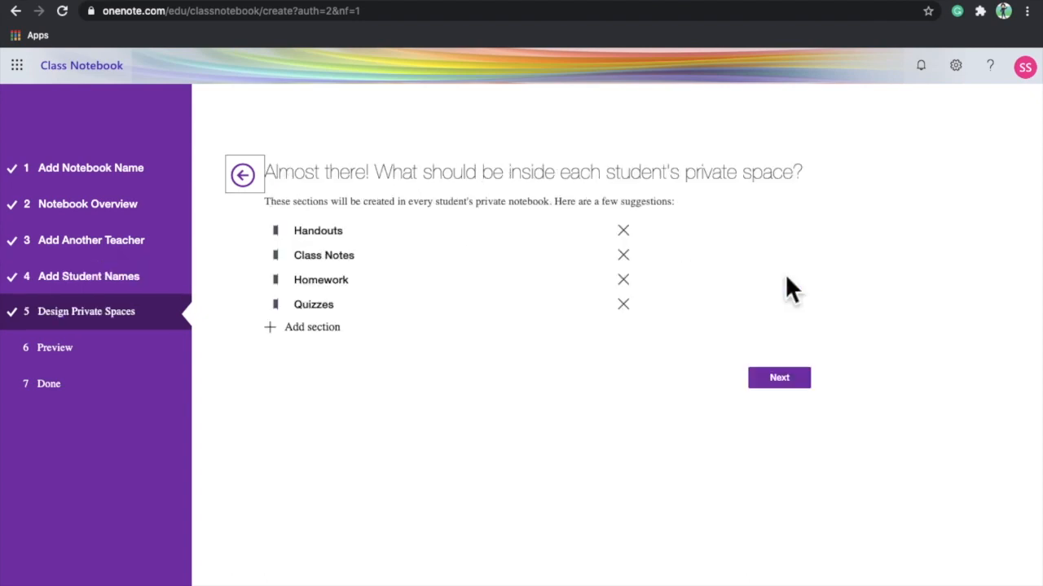
Add a "practicals" section to each student's private space and continue to the notebook preview
{"action": "left_click", "coordinate": [318, 330]}
{"action": "type", "text": "pra"}
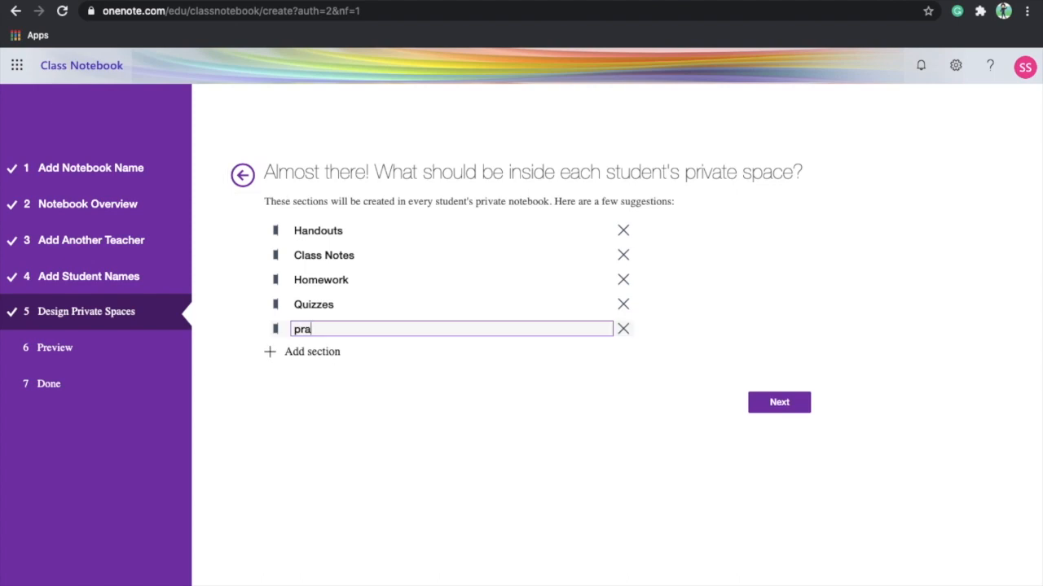
{"action": "type", "text": "cticals"}
{"action": "left_click", "coordinate": [781, 407]}
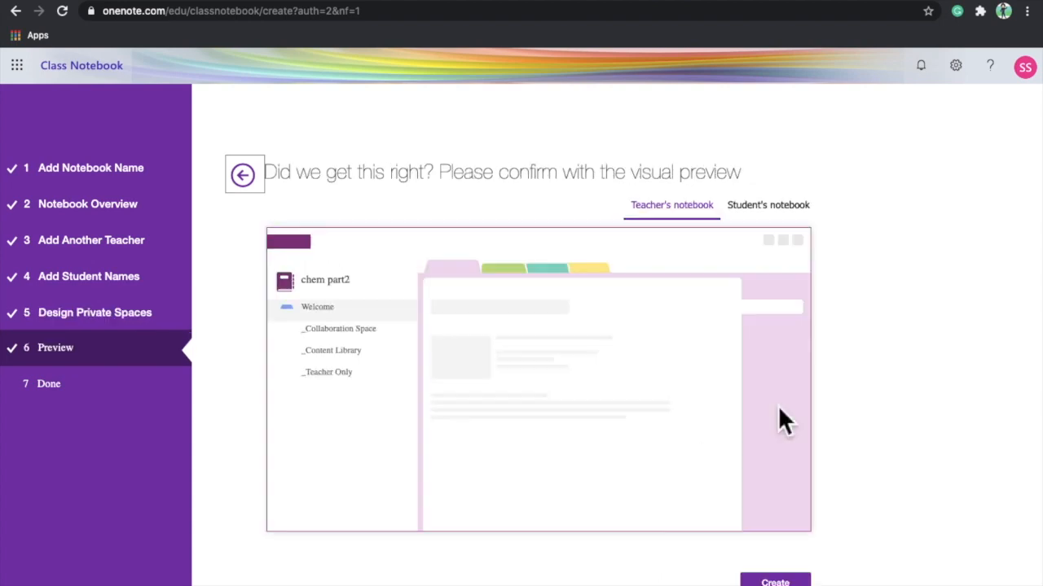
Compare the teacher's and student's views of the chem part2 notebook in the visual preview
{"action": "scroll", "coordinate": [320, 420], "scroll_direction": "down", "scroll_amount": 2}
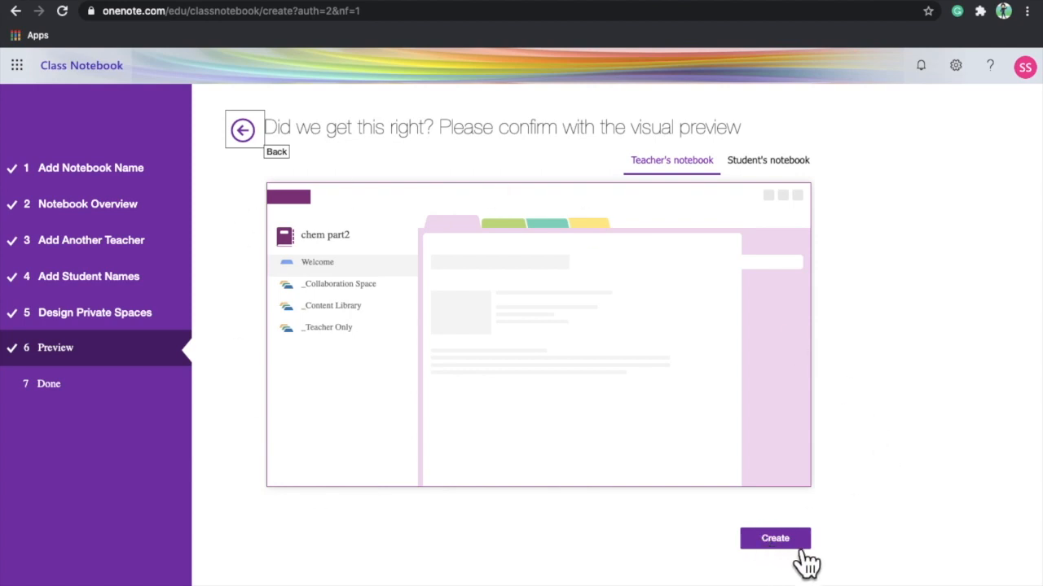
{"action": "left_click", "coordinate": [785, 174]}
{"action": "left_click", "coordinate": [707, 171]}
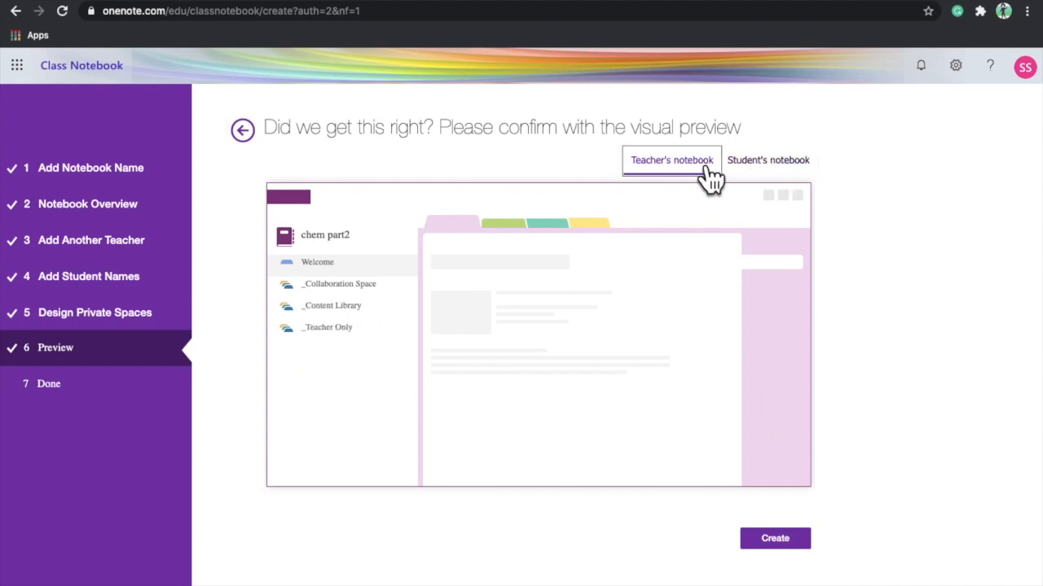
{"action": "left_click", "coordinate": [784, 178]}
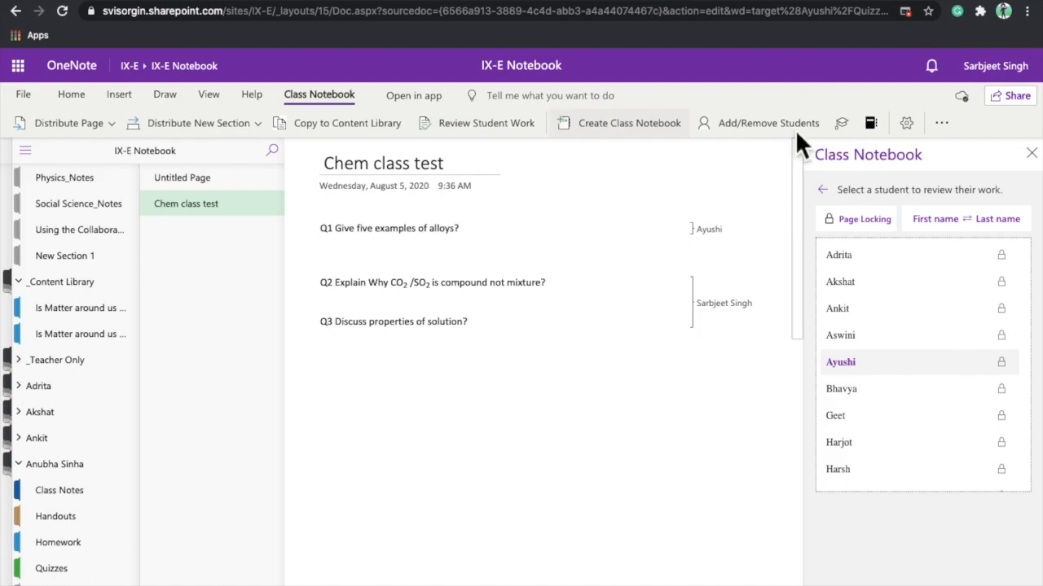
Choose the Chemistry notes notebook for adding or removing students, add a student from the directory suggestions and continue to the preview
{"action": "left_click", "coordinate": [768, 131]}
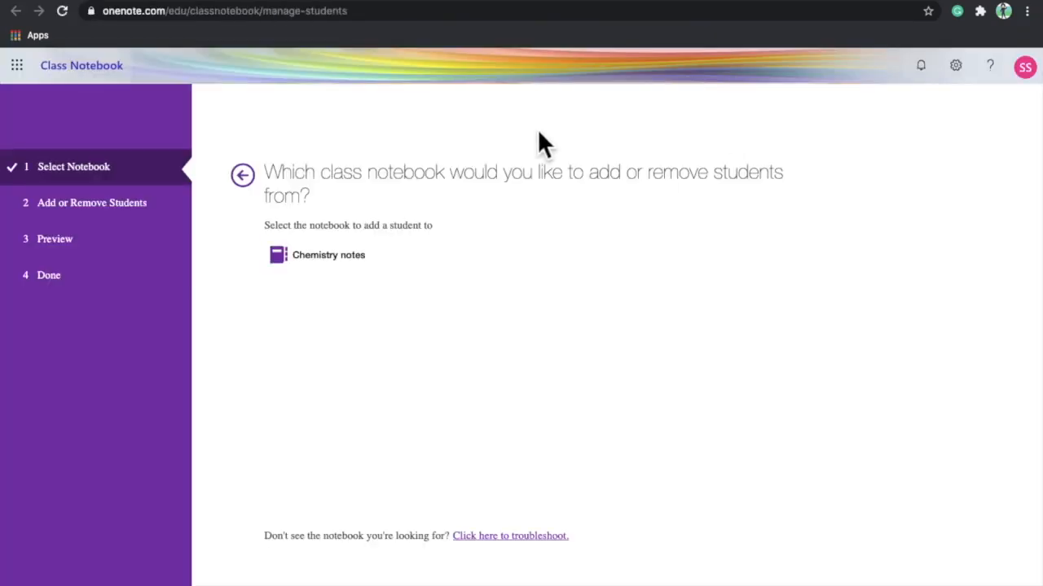
{"action": "left_click", "coordinate": [326, 269]}
{"action": "left_click", "coordinate": [350, 267]}
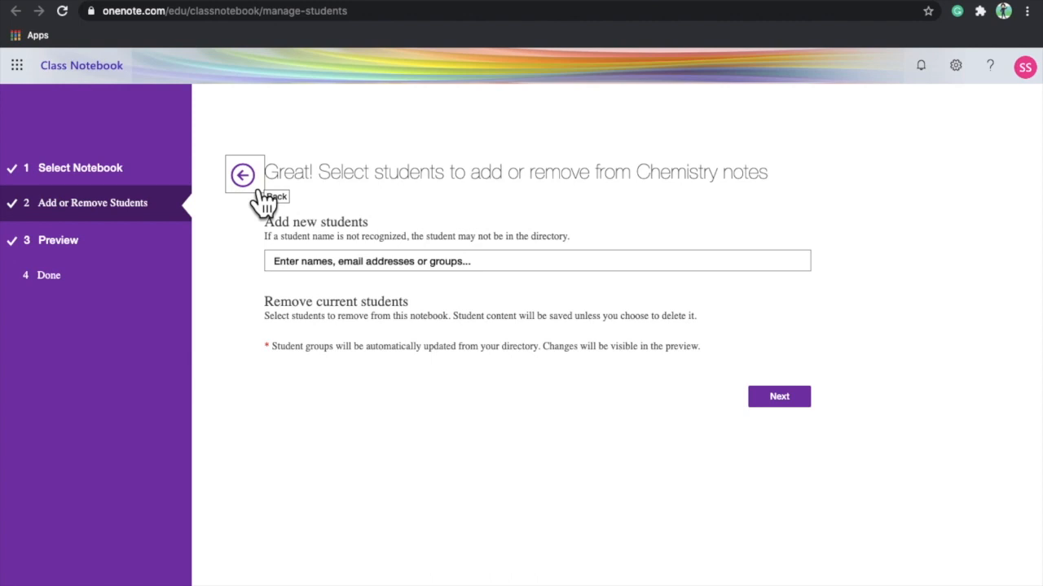
{"action": "left_click", "coordinate": [369, 269]}
{"action": "type", "text": "an"}
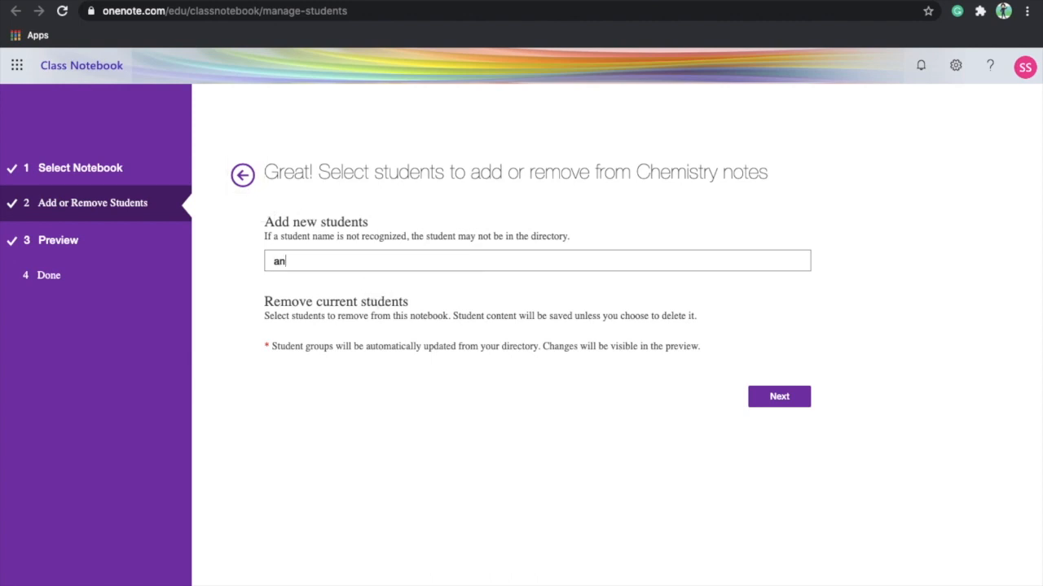
{"action": "type", "text": "kit"}
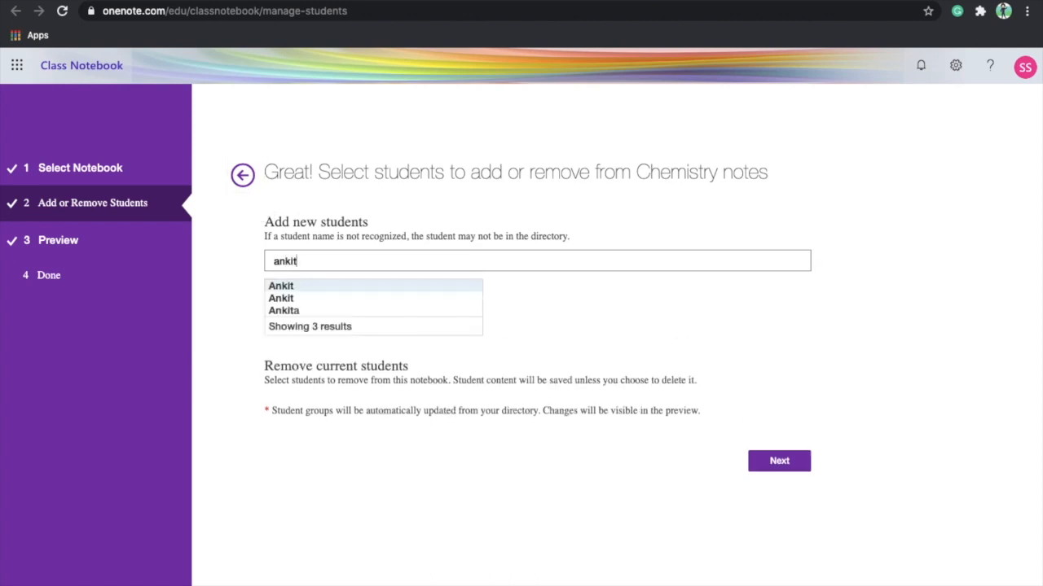
{"action": "left_click", "coordinate": [318, 297]}
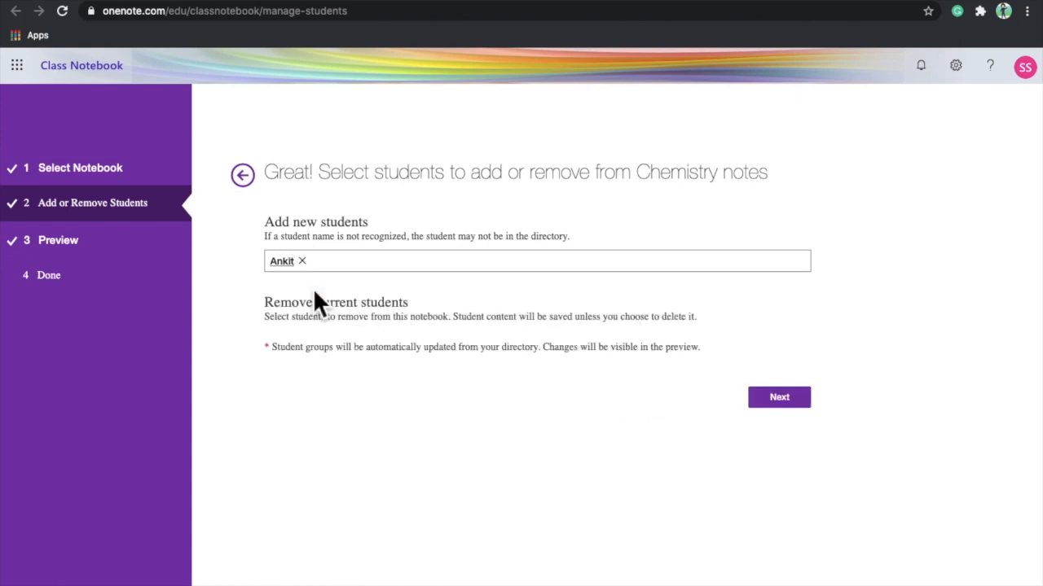
{"action": "left_click", "coordinate": [780, 400]}
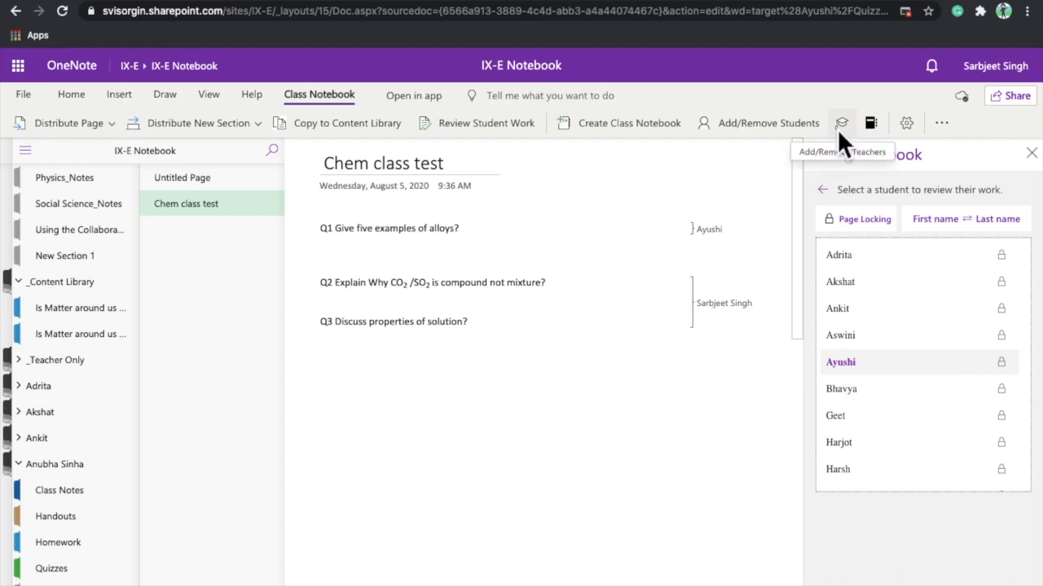
Add a second teacher from the directory suggestions to the Chemistry notes notebook and apply the update
{"action": "left_click", "coordinate": [838, 131]}
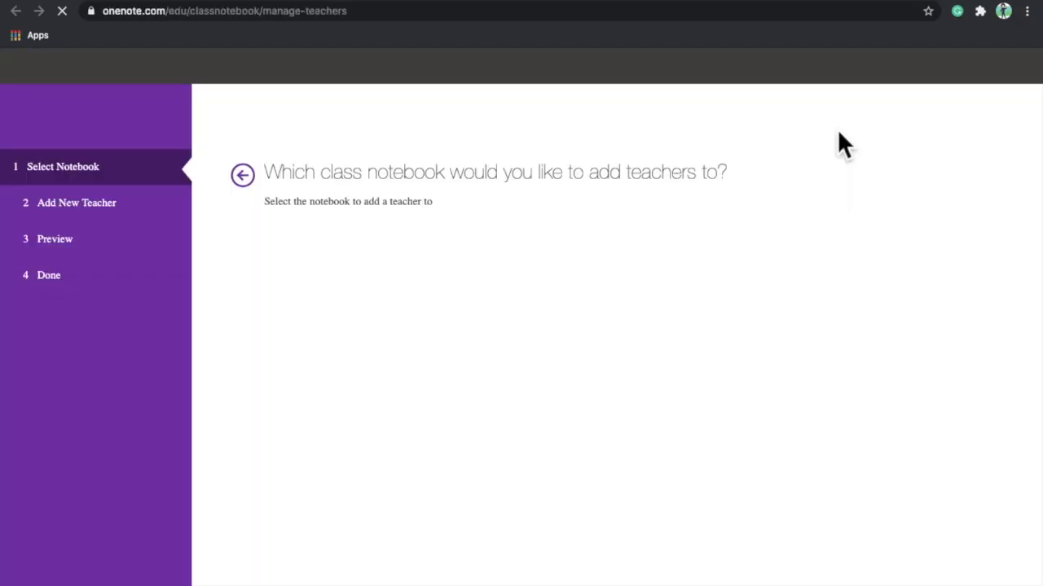
{"action": "left_click", "coordinate": [313, 238]}
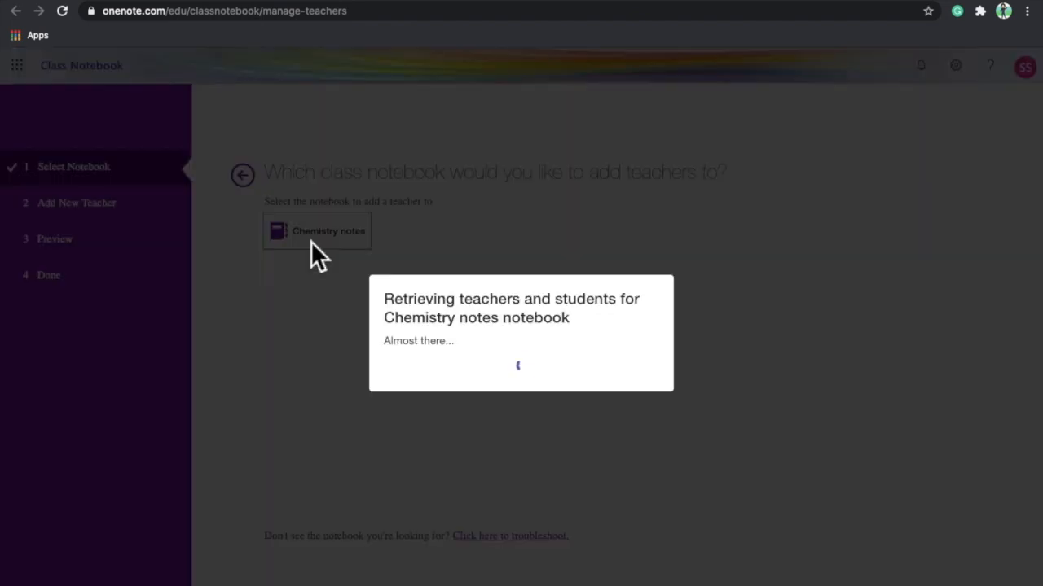
{"action": "left_click", "coordinate": [428, 242]}
{"action": "type", "text": "Ki"}
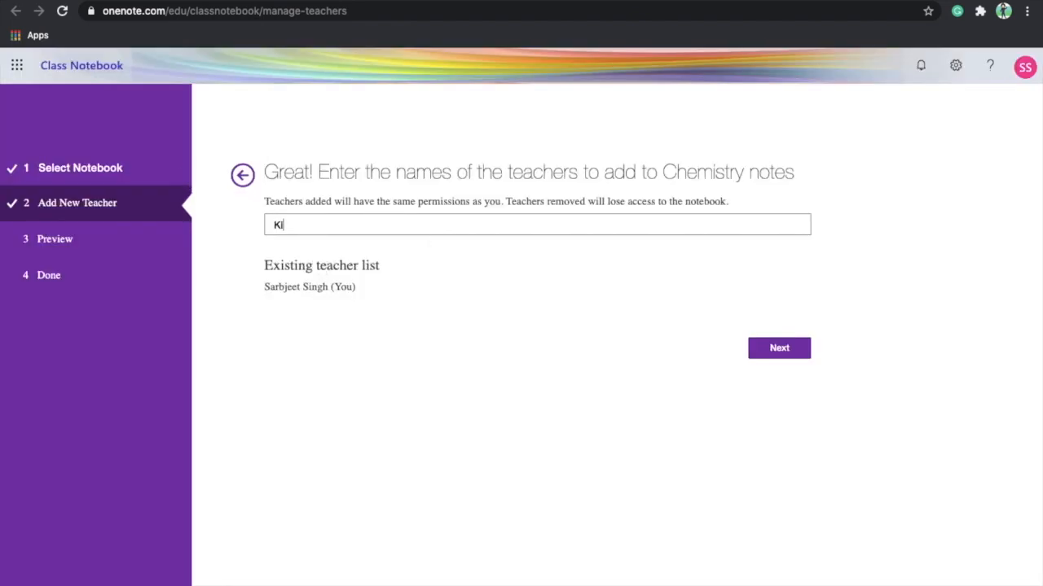
{"action": "type", "text": "ran"}
{"action": "left_click", "coordinate": [401, 279]}
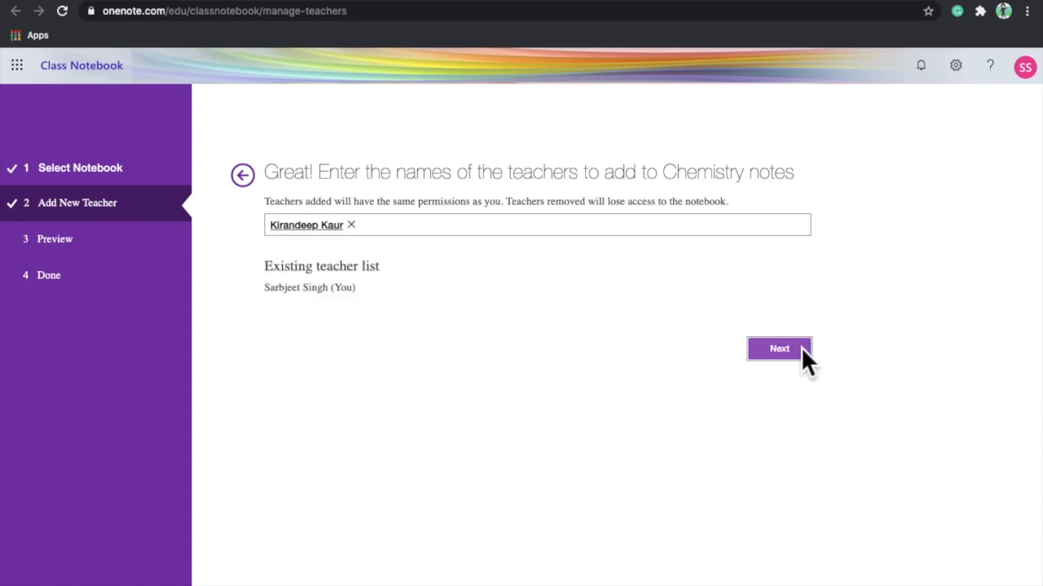
{"action": "left_click", "coordinate": [800, 348]}
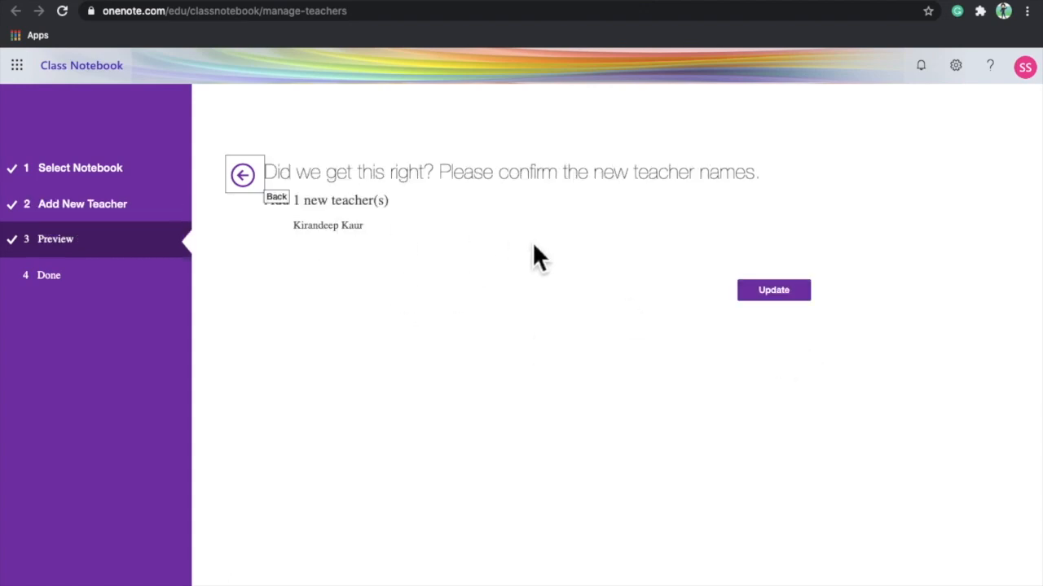
{"action": "left_click", "coordinate": [762, 290]}
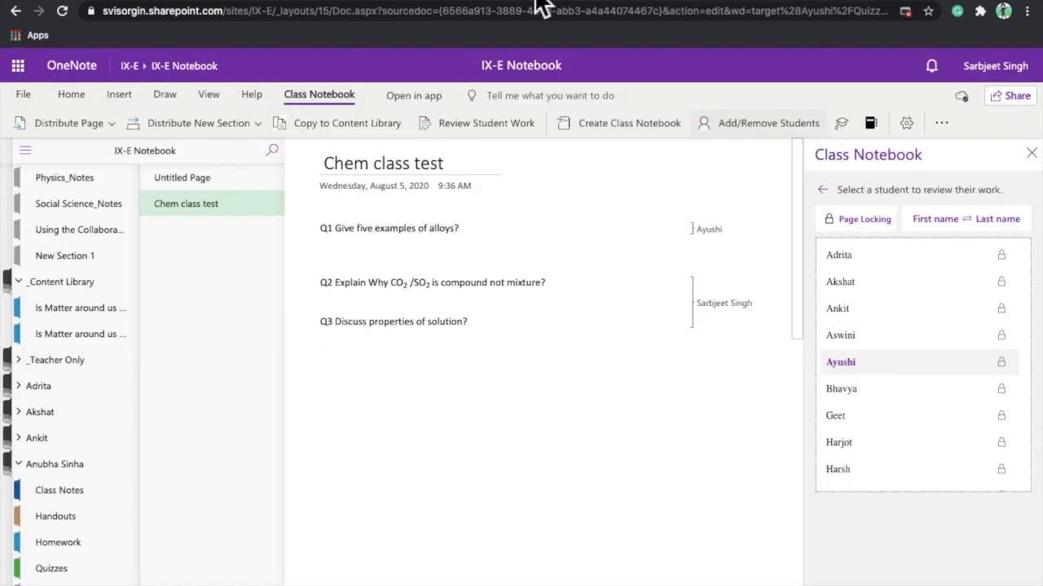
Remove the added teacher from the existing teacher list of Chemistry notes and apply the update
{"action": "left_click", "coordinate": [843, 123]}
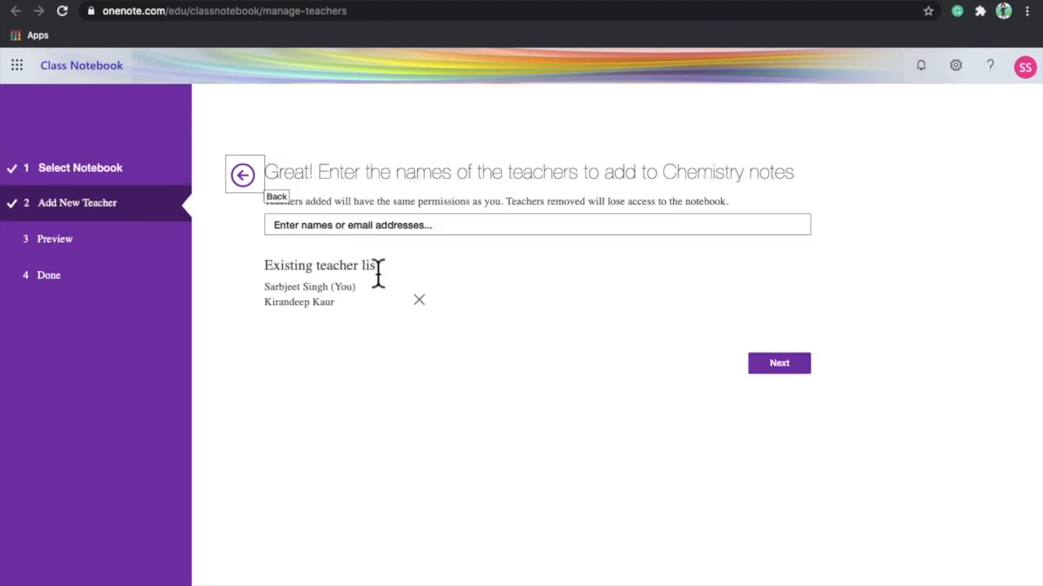
{"action": "left_click", "coordinate": [432, 307]}
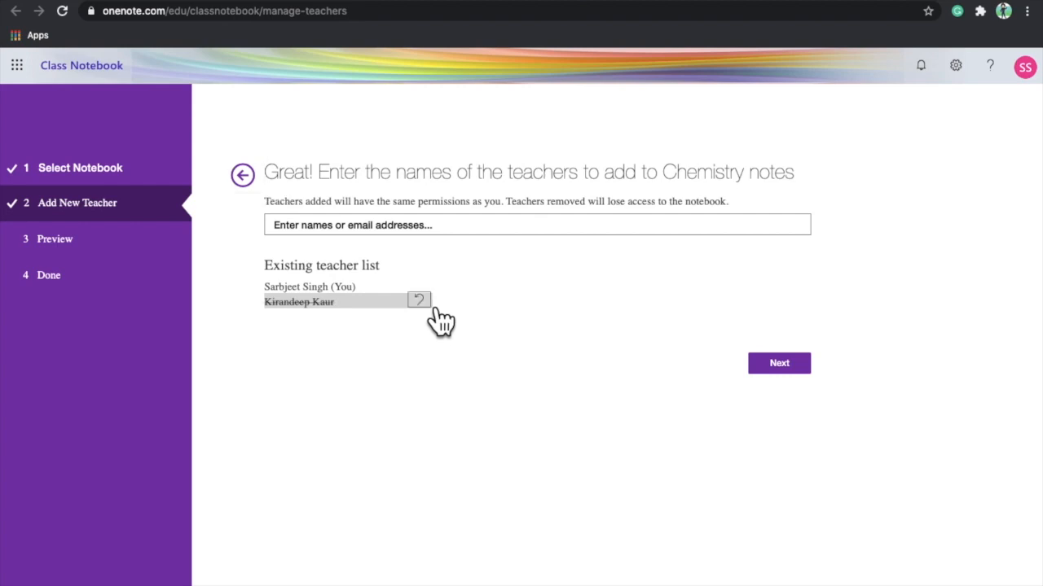
{"action": "left_click", "coordinate": [795, 364]}
{"action": "left_click", "coordinate": [769, 295]}
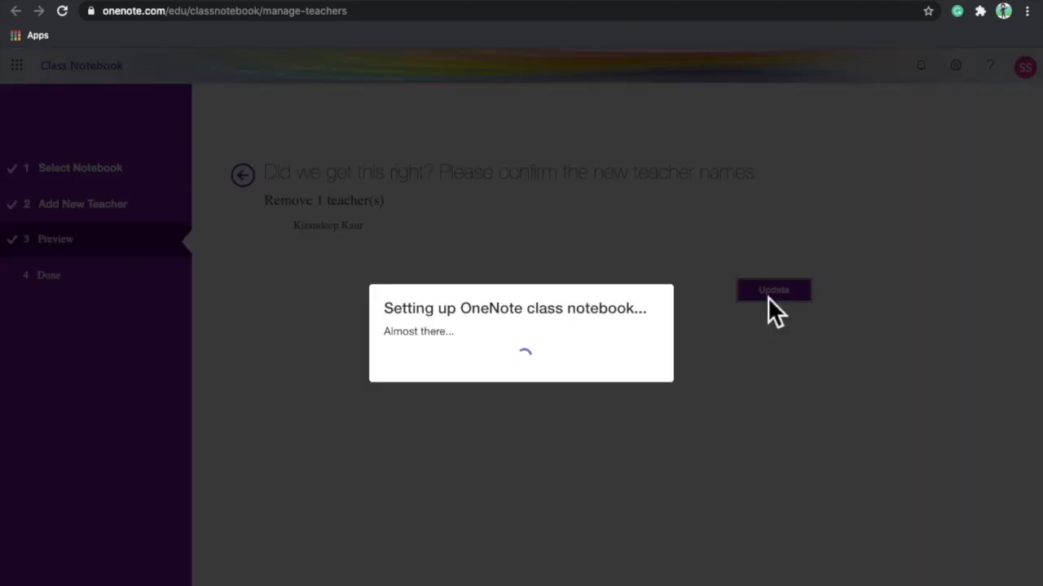